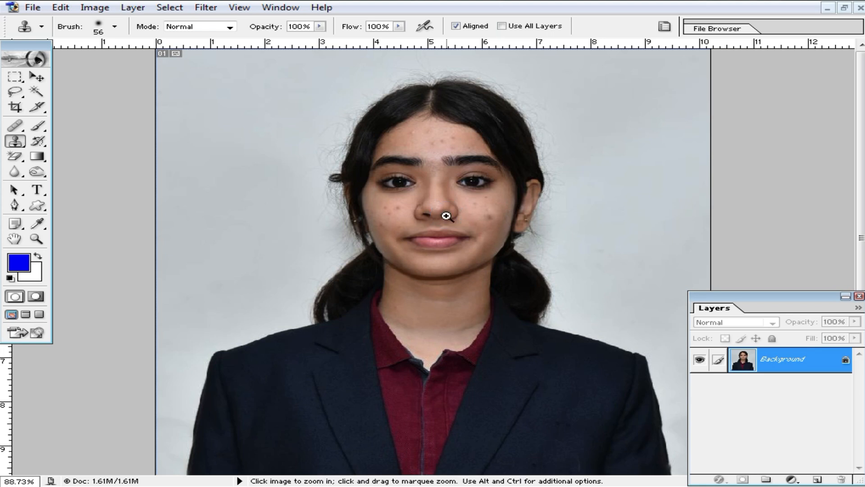
- Zoom to 200% centred on the girl's face and move the Layers panel higher
left_click(443, 217)
left_click(447, 258)
left_click(374, 274)
key("space")
left_click_drag(392, 268, 358, 401)
left_click(435, 237, "alt")
left_click(444, 226, "alt")
left_click_drag(457, 265, 475, 189)
left_click_drag(465, 287, 467, 214)
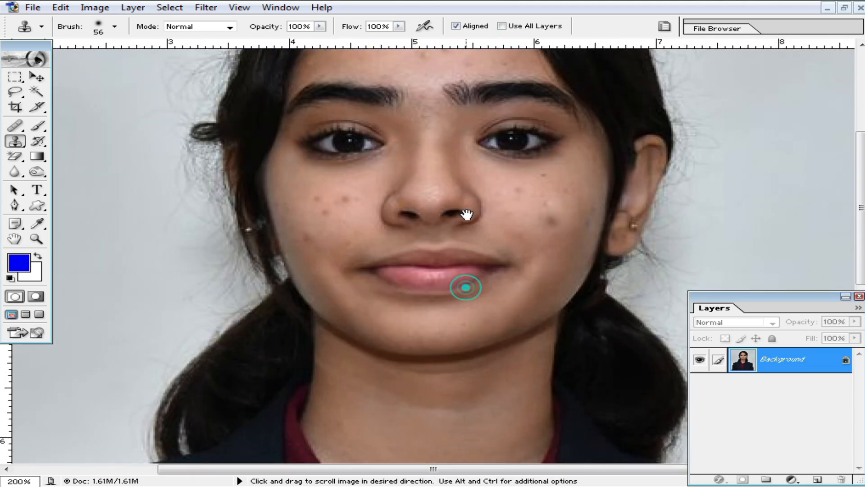
left_click_drag(469, 255, 477, 274)
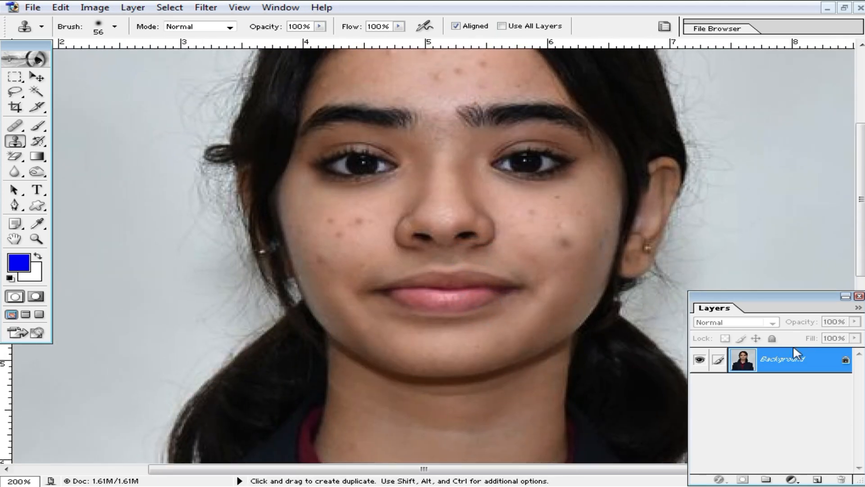
left_click_drag(796, 298, 800, 212)
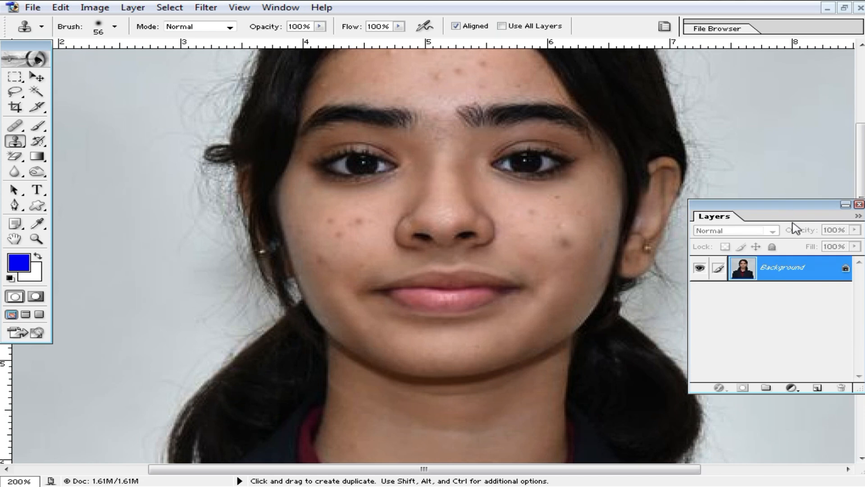
- Duplicate the Background layer as Layer 1
key("ctrl+j")
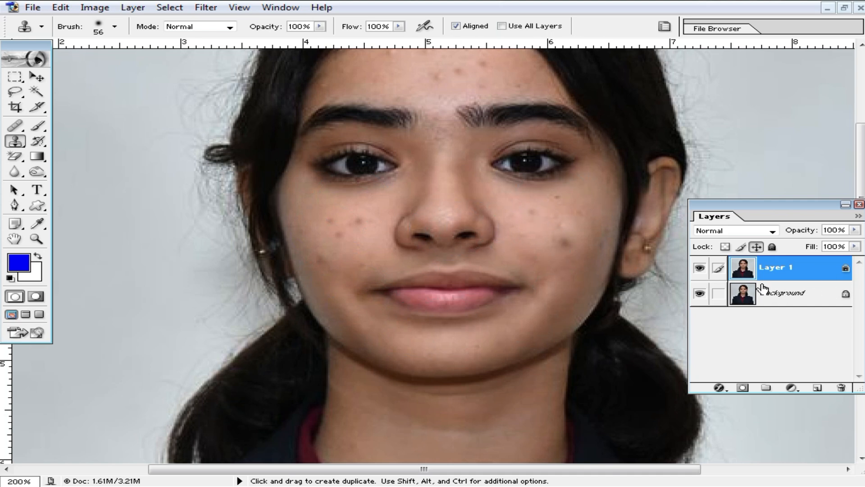
left_click(699, 294)
scroll(429, 213, "up", 4)
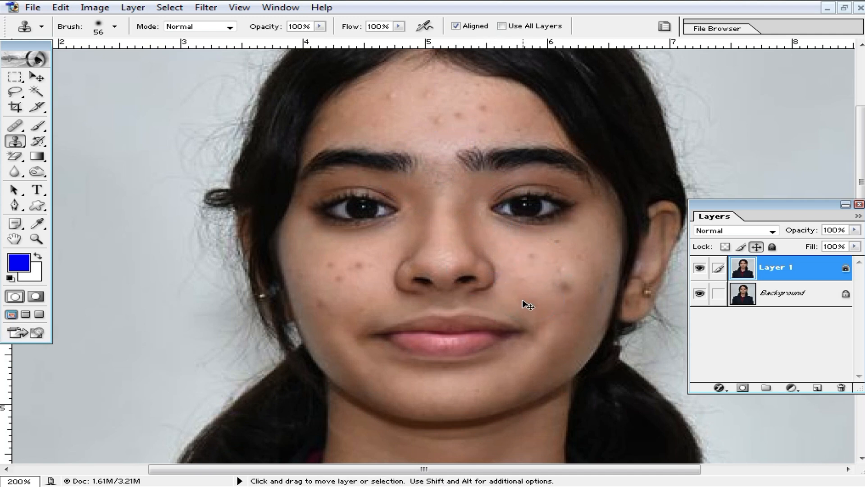
- Brighten the midtones with a Curves adjustment bending the curve upward
key("ctrl+m")
left_click_drag(678, 320, 667, 313)
left_click(825, 253)
key("s")
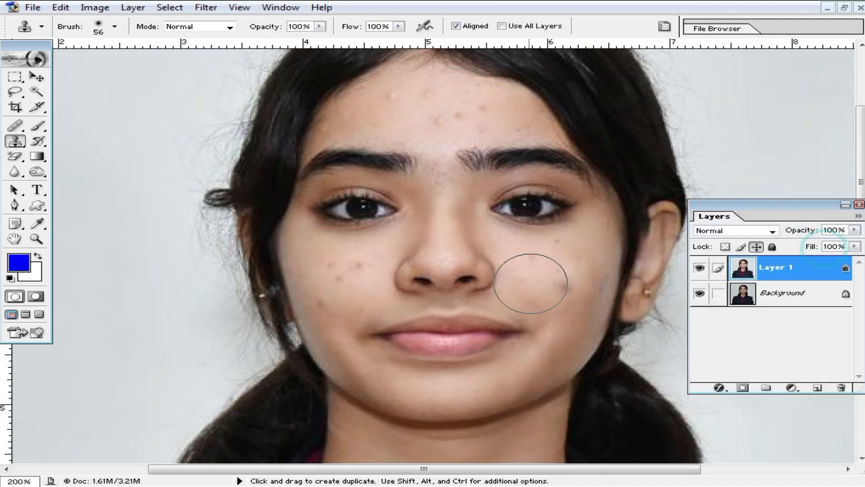
- Switch to the Patch Tool and zoom in on the forehead between the eyebrows
left_click(15, 127)
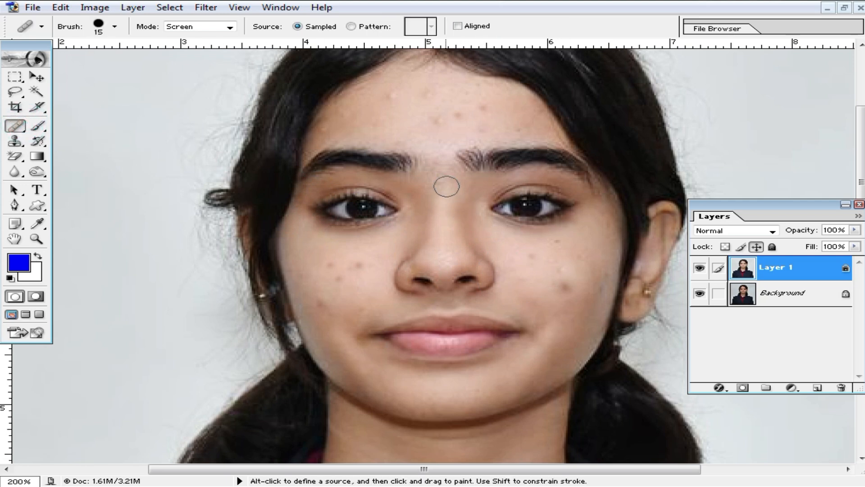
left_click(11, 132)
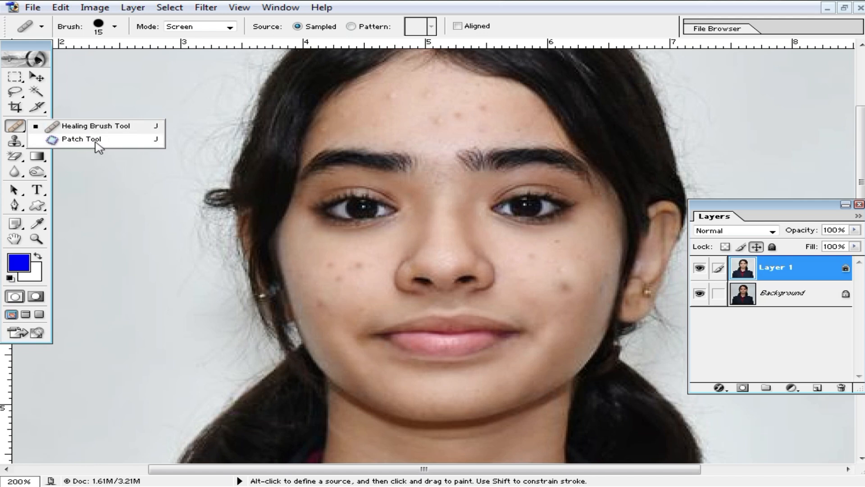
left_click(81, 139)
key("shift+Tab")
left_click(444, 155, "ctrl")
mouse_move(441, 165)
left_mouse_down()
mouse_move(417, 245)
mouse_move(422, 234)
mouse_move(394, 228)
mouse_move(440, 194)
mouse_move(421, 239)
mouse_move(425, 203)
left_mouse_up()
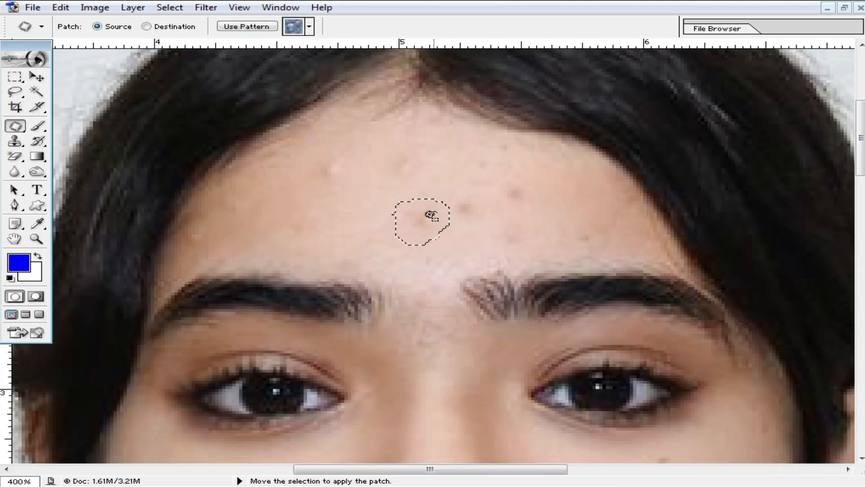
- Patch four forehead blemishes, including the spot above the right eyebrow, with clean skin
mouse_move(351, 220)
left_mouse_down()
mouse_move(311, 163)
mouse_move(364, 159)
mouse_move(334, 177)
mouse_move(341, 194)
left_mouse_up()
mouse_move(396, 187)
left_mouse_down()
mouse_move(384, 172)
mouse_move(420, 156)
mouse_move(395, 199)
left_mouse_up()
left_click_drag(406, 180, 374, 195)
mouse_move(440, 199)
left_mouse_down()
mouse_move(482, 217)
mouse_move(440, 199)
left_mouse_up()
mouse_move(487, 180)
left_mouse_down()
mouse_move(556, 185)
mouse_move(489, 181)
mouse_move(479, 228)
mouse_move(542, 223)
mouse_move(476, 239)
mouse_move(407, 215)
left_mouse_up()
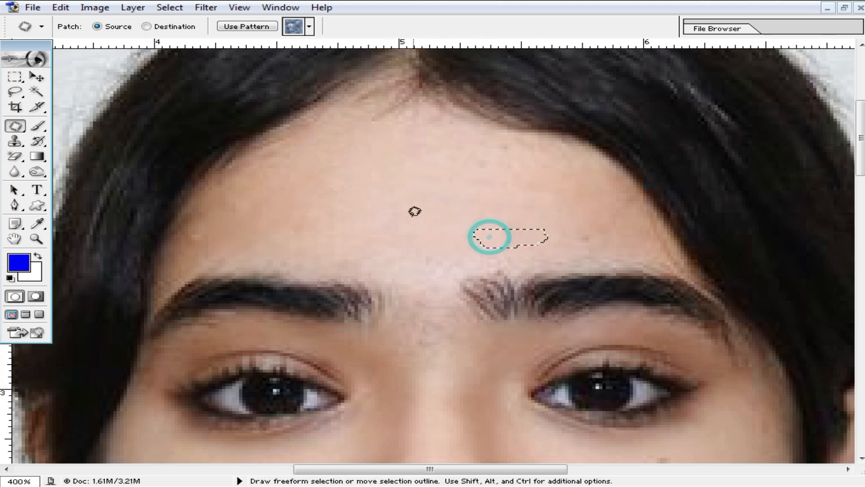
key("ctrl+d")
left_click(454, 245, "alt")
left_click_drag(464, 321, 416, 173)
left_click_drag(415, 310, 441, 210)
- Zoom in on the left cheek and patch its first spots with clear skin
left_click(292, 253, "ctrl")
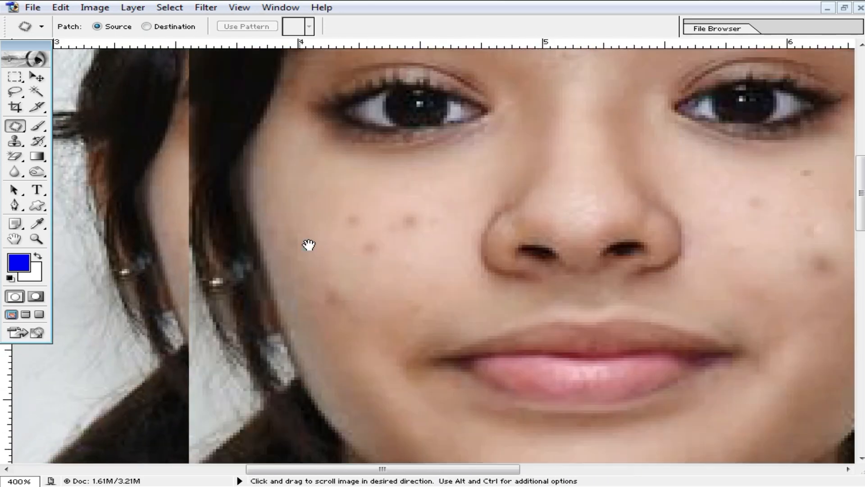
left_click_drag(309, 245, 332, 191)
left_click_drag(347, 214, 282, 255)
left_click_drag(314, 286, 270, 259)
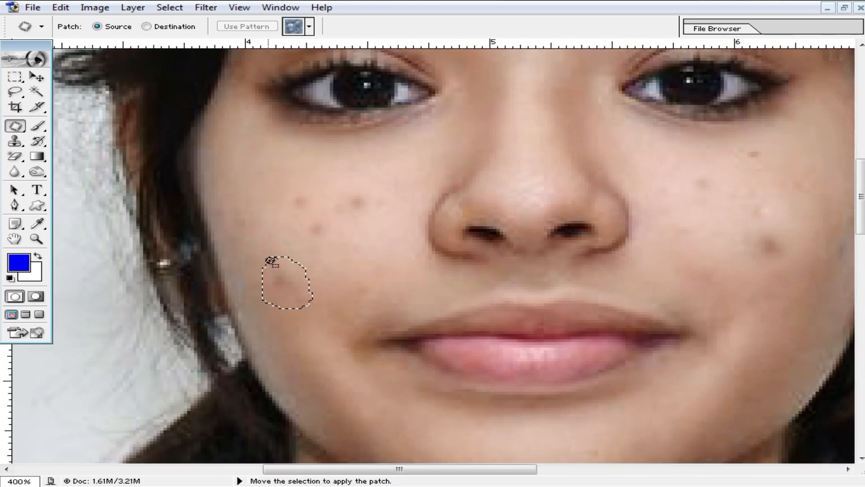
left_click(280, 270)
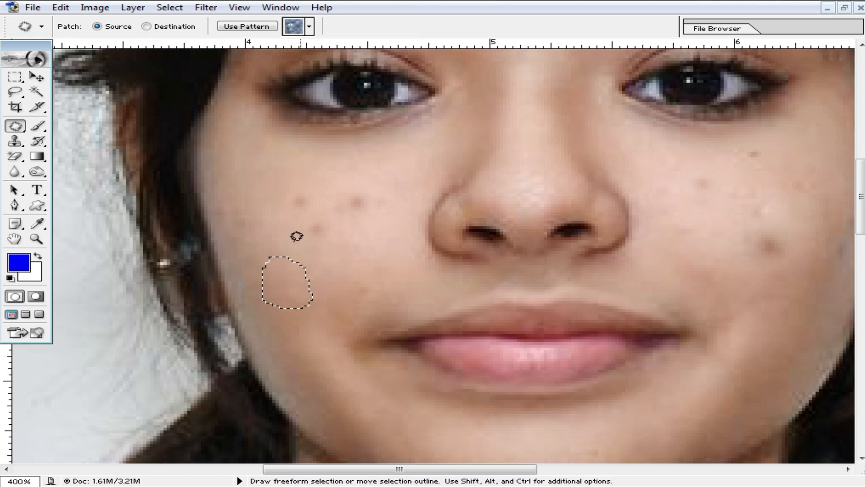
left_click_drag(342, 238, 298, 249)
left_click(318, 235)
left_click_drag(285, 208, 276, 208)
left_click_drag(296, 199, 284, 245)
mouse_move(337, 203)
left_mouse_down()
mouse_move(386, 210)
mouse_move(328, 212)
mouse_move(276, 233)
left_mouse_up()
key("ctrl+d")
- Patch several more spots further along the left cheek
key("space")
mouse_move(706, 246)
left_mouse_down()
mouse_move(365, 293)
mouse_move(460, 265)
mouse_move(400, 295)
mouse_move(396, 284)
left_mouse_up()
mouse_move(422, 281)
left_mouse_down()
mouse_move(379, 292)
mouse_move(361, 285)
mouse_move(448, 242)
mouse_move(406, 283)
left_mouse_up()
mouse_move(336, 228)
left_mouse_down()
mouse_move(399, 223)
mouse_move(361, 250)
mouse_move(380, 273)
left_mouse_up()
mouse_move(391, 202)
left_mouse_down()
mouse_move(427, 183)
mouse_move(397, 216)
mouse_move(412, 221)
mouse_move(455, 209)
mouse_move(438, 249)
mouse_move(458, 263)
left_mouse_up()
mouse_move(382, 246)
left_mouse_down()
mouse_move(454, 243)
mouse_move(389, 256)
left_mouse_up()
left_click_drag(408, 249, 399, 269)
- Zoom out, discard a trial selection on the right cheek, and zoom in there
left_click(419, 302, "ctrl+alt")
left_click(438, 243)
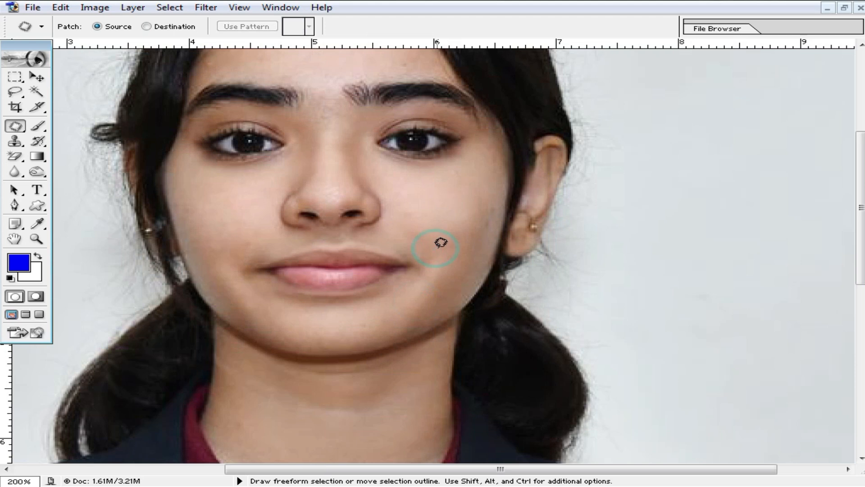
scroll(428, 229, "up", 3)
left_click_drag(468, 272, 462, 276)
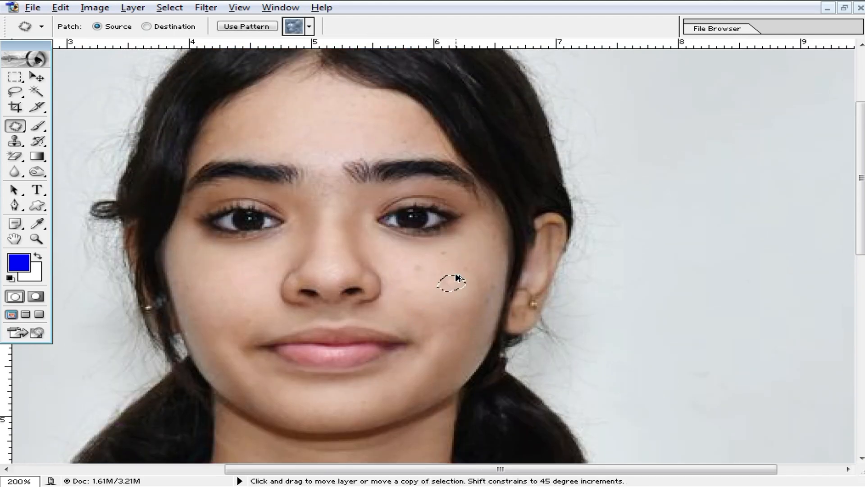
key("ctrl+alt+z")
key("ctrl+alt+z")
left_click(447, 287)
left_click(440, 288, "ctrl")
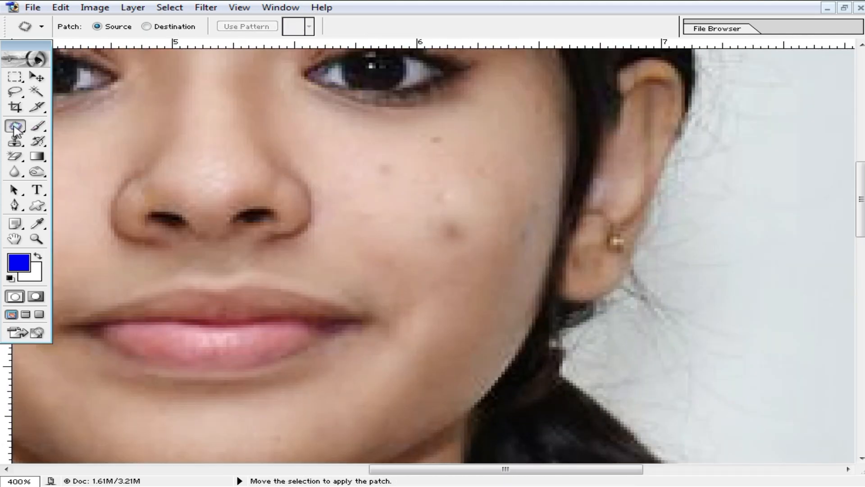
- Switch back to the Healing Brush Tool and bring the hidden panels back
left_click(15, 128)
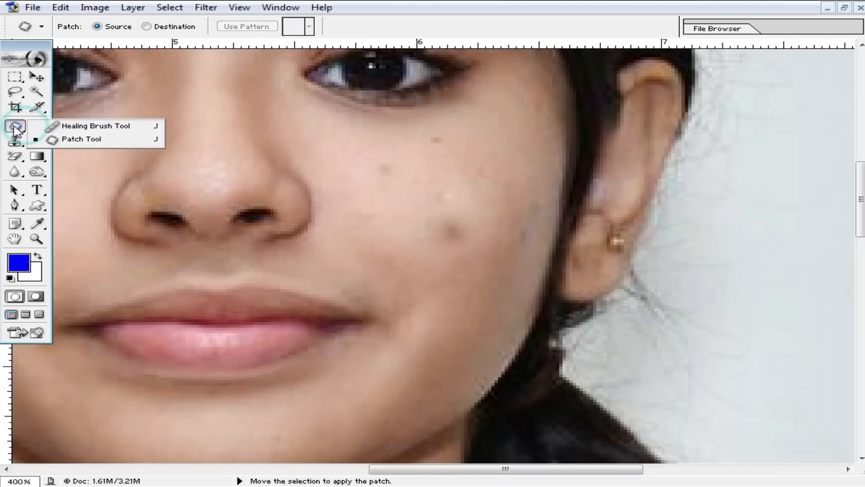
left_click(88, 131)
key("F7")
- Set the healing brush to 6 px and sample clean cheek skin as the source
right_click(401, 219)
left_click(416, 237)
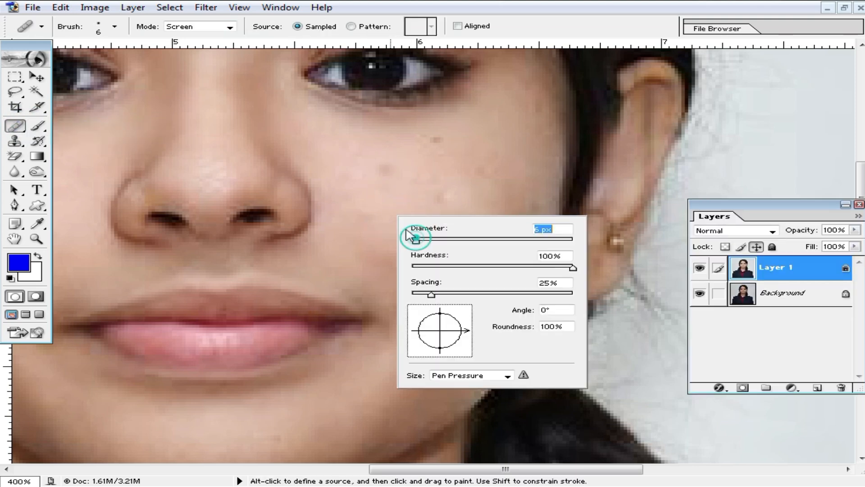
left_click(389, 205, "alt")
left_click(389, 199, "alt")
- Heal about fourteen dark spots across the cheek on the right
left_click(382, 168)
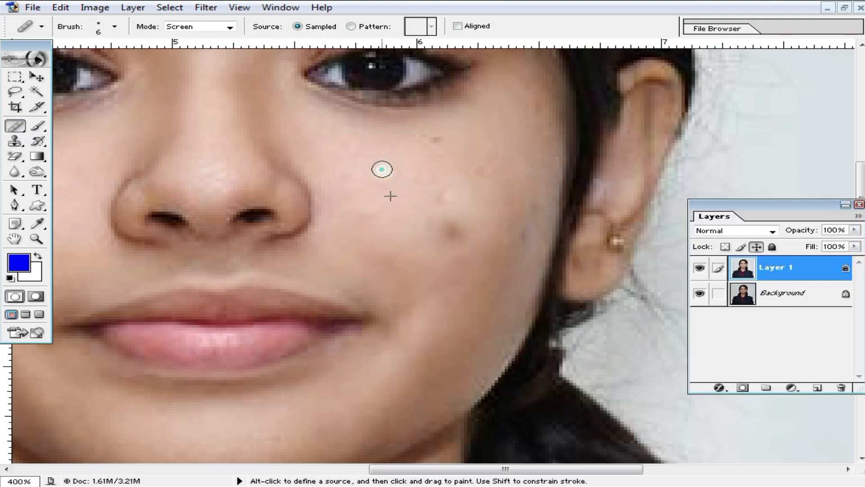
left_click(418, 170)
left_click(433, 140)
left_click(442, 159)
left_click(441, 197)
left_click(452, 230)
left_click(510, 235)
left_click(465, 220)
left_click(443, 291)
left_click(382, 258)
left_click(400, 316)
left_click(475, 261)
left_click_drag(528, 196, 527, 216)
left_click(517, 243)
- Zoom out over the face, chin and neck to check the healing, ending at 200%
left_click(394, 239, "alt")
left_click(390, 235, "alt")
left_click(390, 234, "alt")
left_click_drag(426, 251, 494, 291)
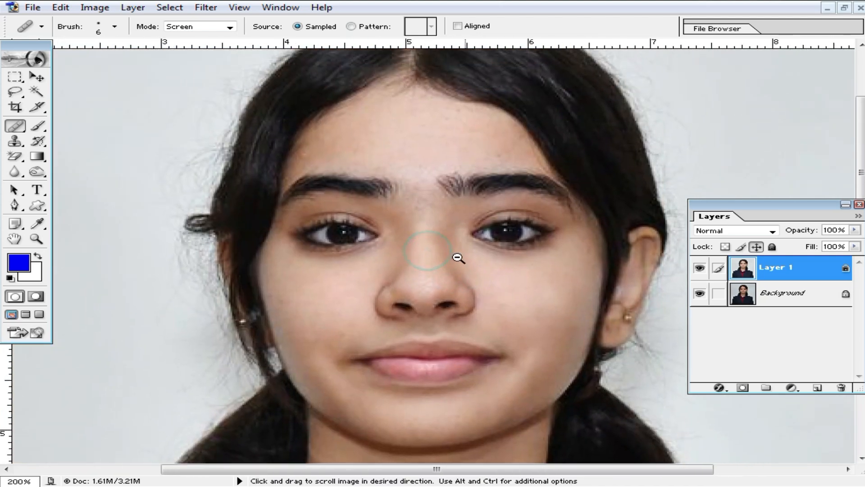
left_click(458, 257, "alt")
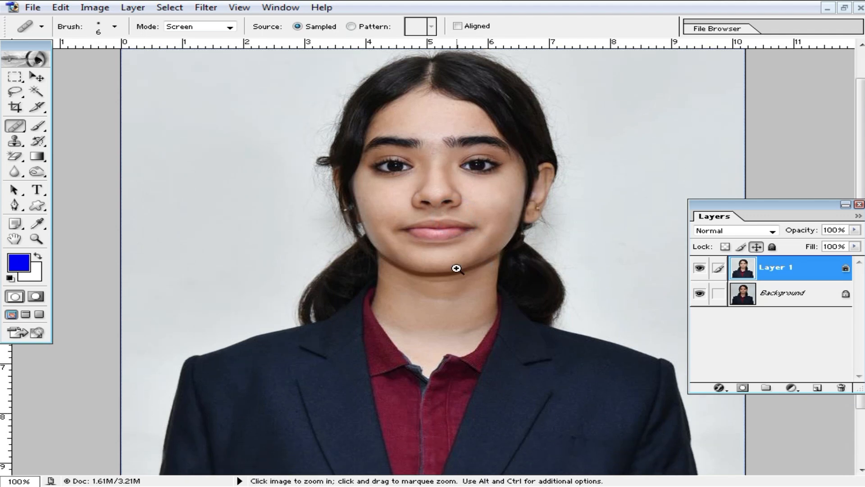
left_click(458, 266, "ctrl")
left_click(454, 264, "ctrl")
left_click_drag(360, 289, 421, 269)
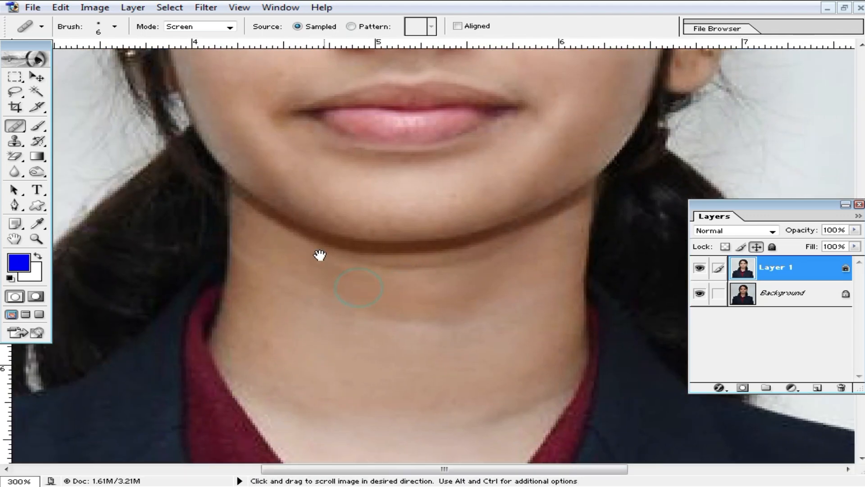
left_click(441, 260, "alt")
scroll(428, 253, "up", 4)
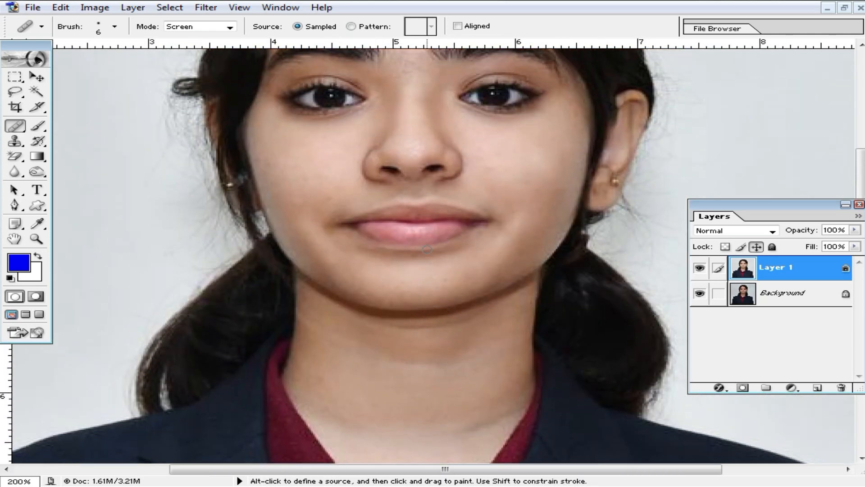
scroll(428, 249, "up", 1)
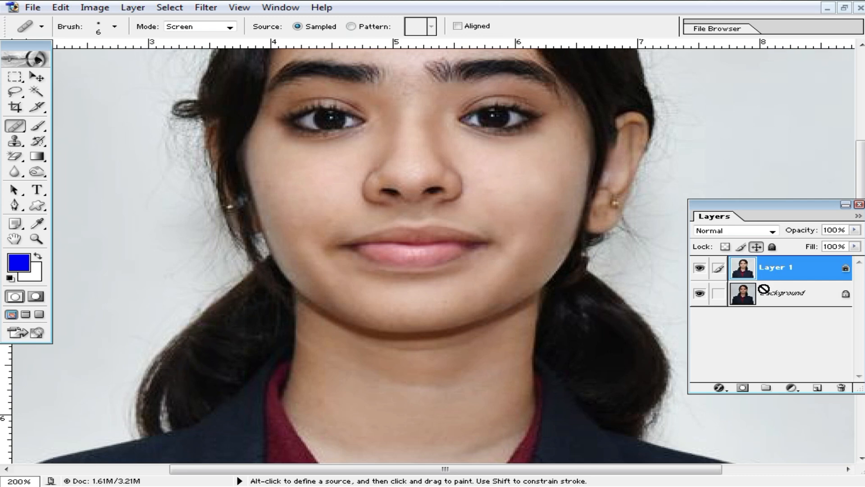
- Duplicate Layer 1 and select the face, ear, chin and neck skin by colour
left_click_drag(764, 290, 765, 292)
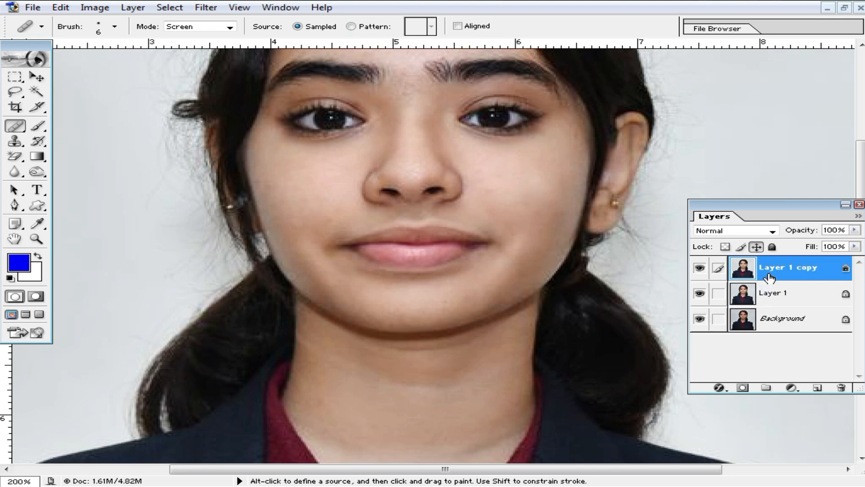
scroll(383, 167, "up", 2)
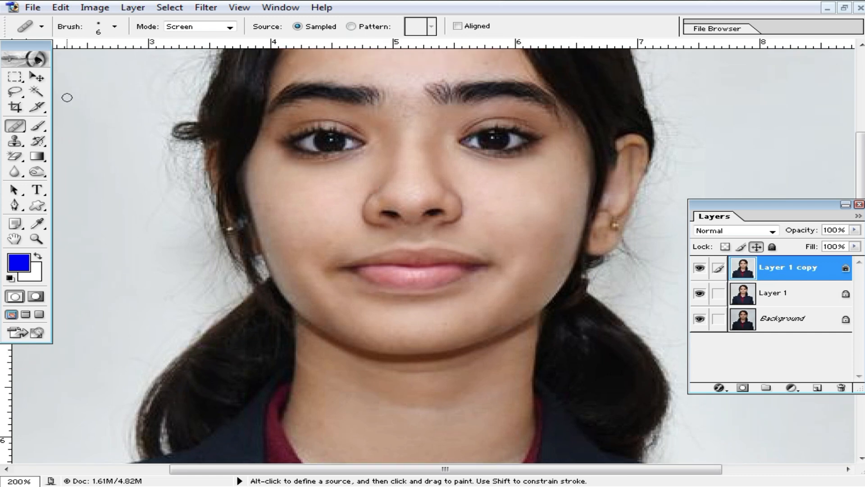
left_click(37, 93)
left_click(405, 79)
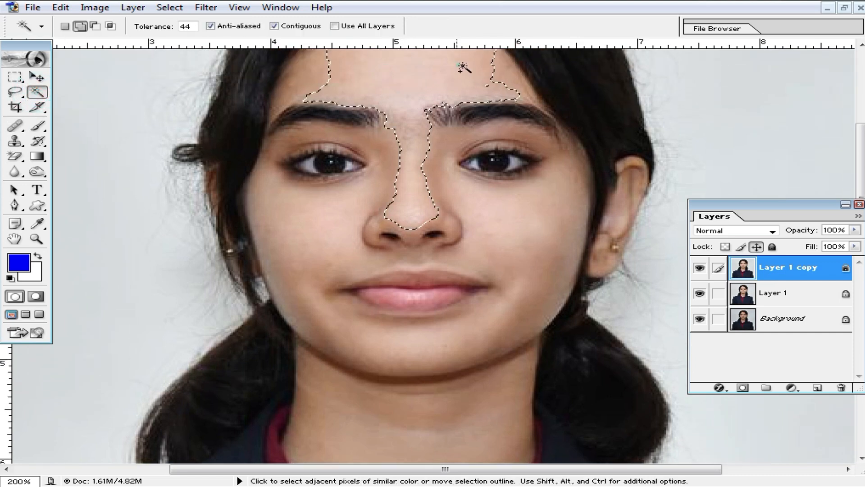
scroll(469, 129, "down", 2)
left_click(611, 185)
scroll(464, 285, "down", 3)
left_click(459, 284)
left_click(423, 299)
left_click(402, 348)
left_click(420, 397)
left_click(397, 451)
left_click(423, 277)
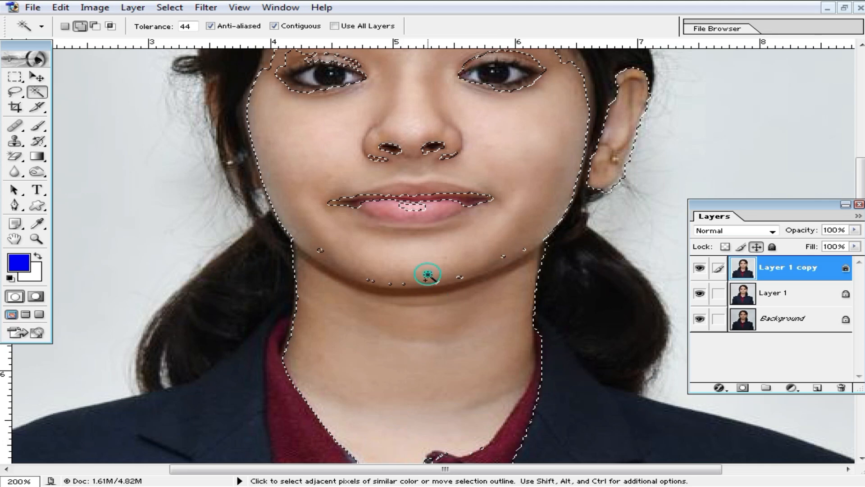
- Feather the skin selection by 10 pixels and pick the Brush Tool
right_click(395, 201)
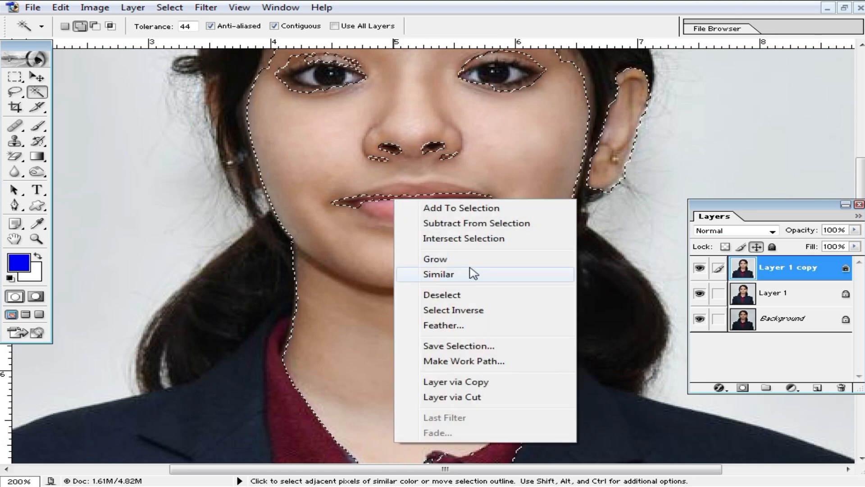
left_click(469, 323)
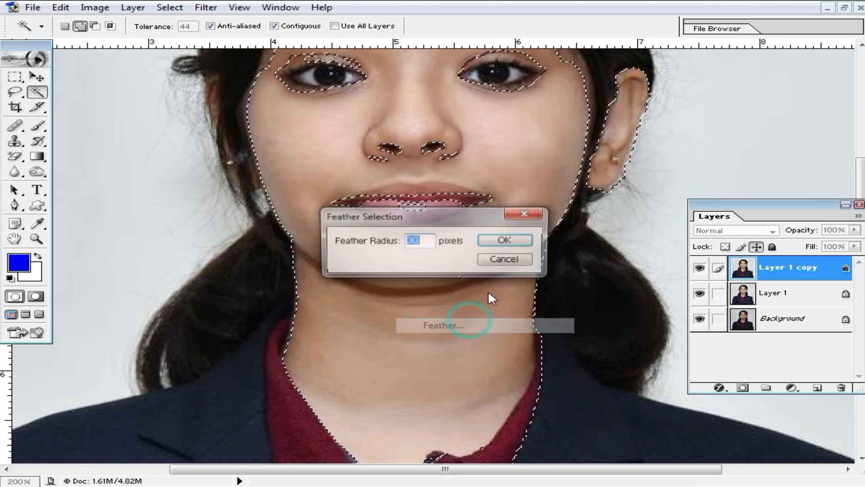
double_click(415, 241)
type("10")
left_click(506, 240)
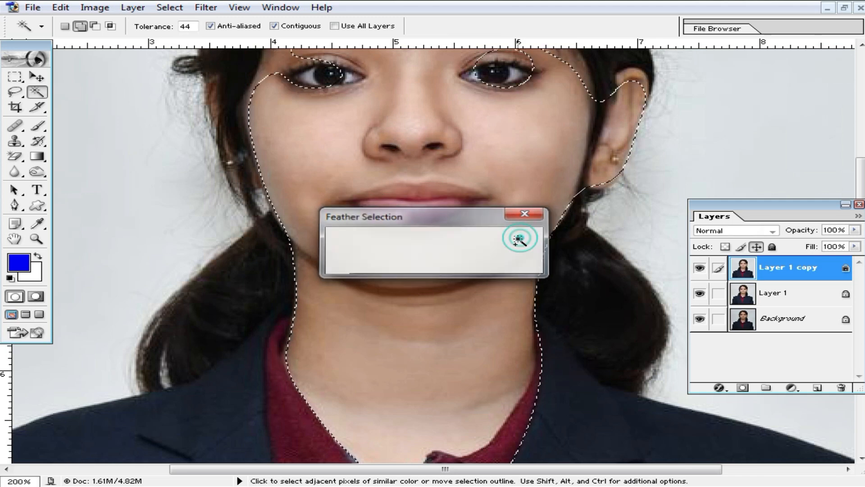
scroll(465, 224, "up", 3)
scroll(465, 224, "down", 2)
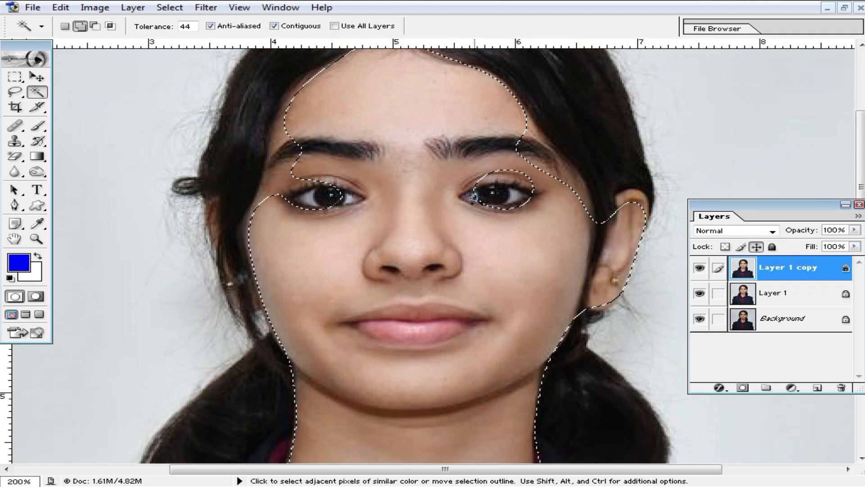
scroll(463, 329, "down", 2)
scroll(462, 328, "down", 3)
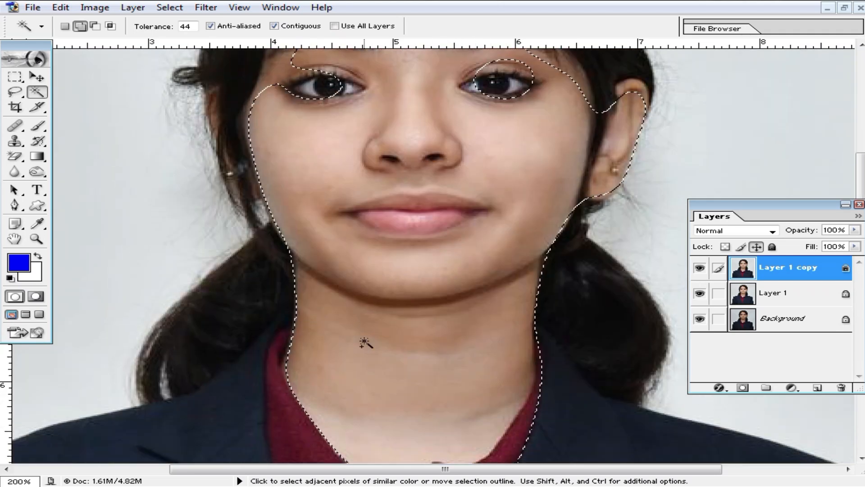
scroll(375, 248, "up", 3)
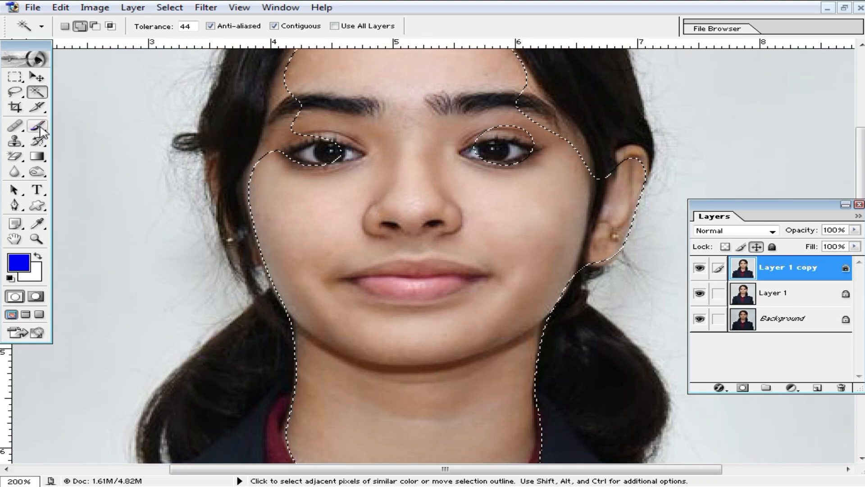
left_click(37, 126)
- Set the brush to 33 px, sample the cheek's skin tone, and set paint opacity to 22%
scroll(445, 217, "down", 2)
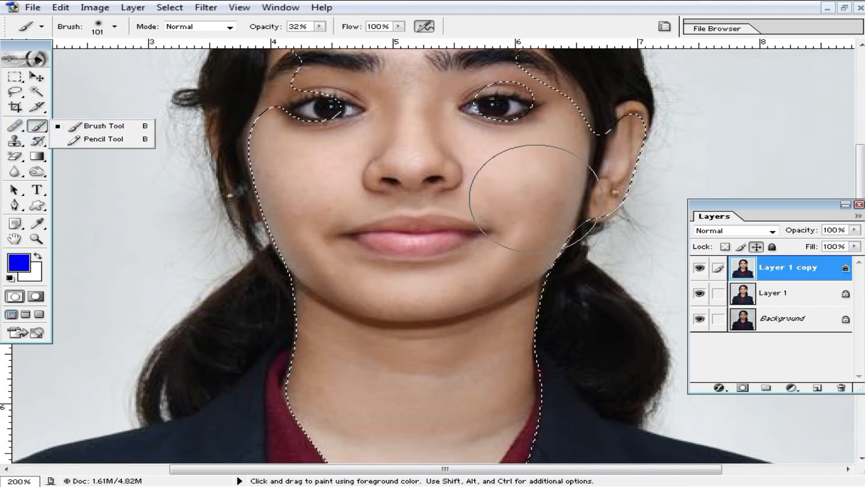
right_click(543, 191)
left_click(584, 216)
key("space")
left_click(536, 186)
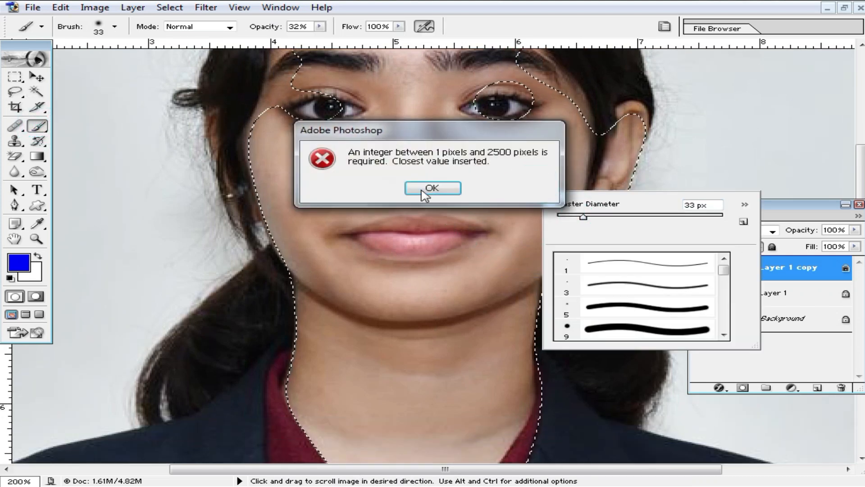
left_click(431, 186)
left_click(535, 184)
key("ctrl+space")
key("ctrl+z")
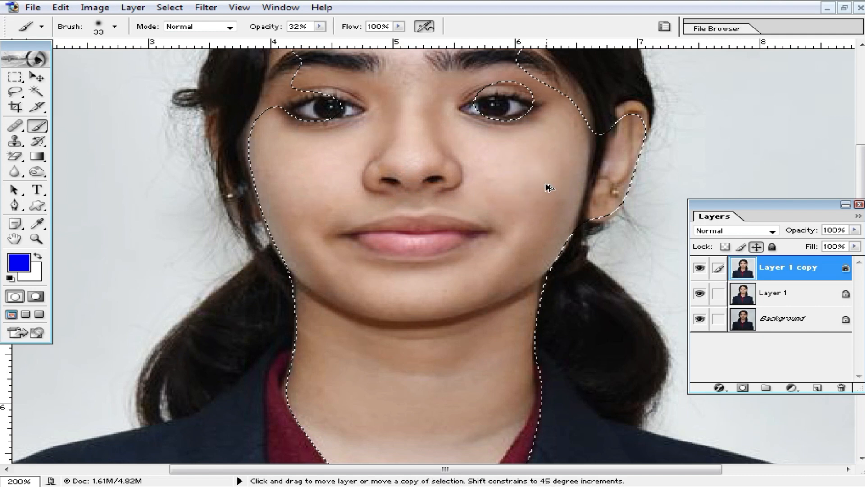
left_click(536, 183, "alt")
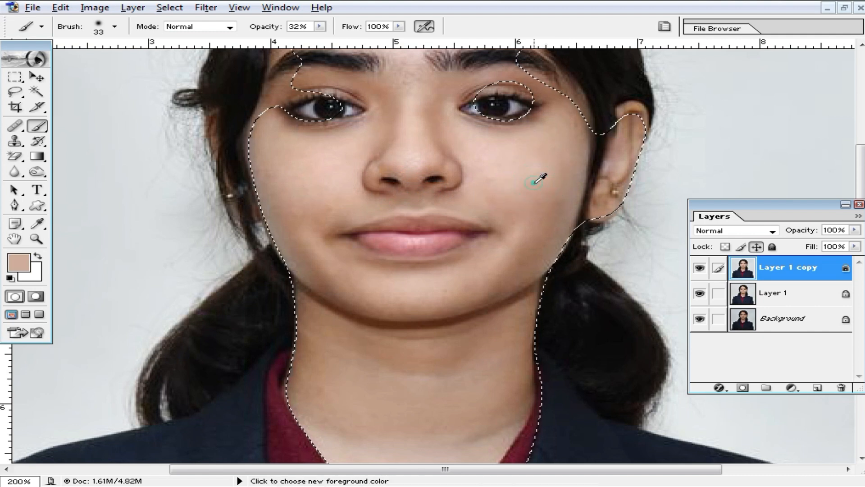
left_click(320, 27)
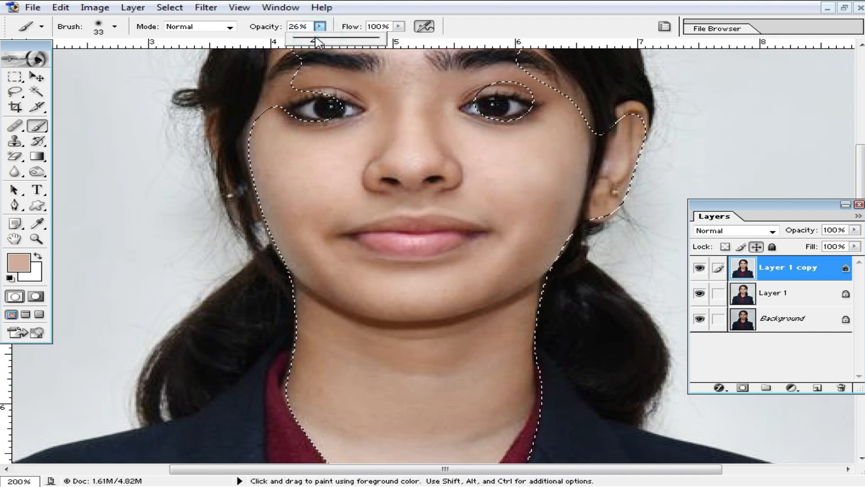
left_click(534, 181)
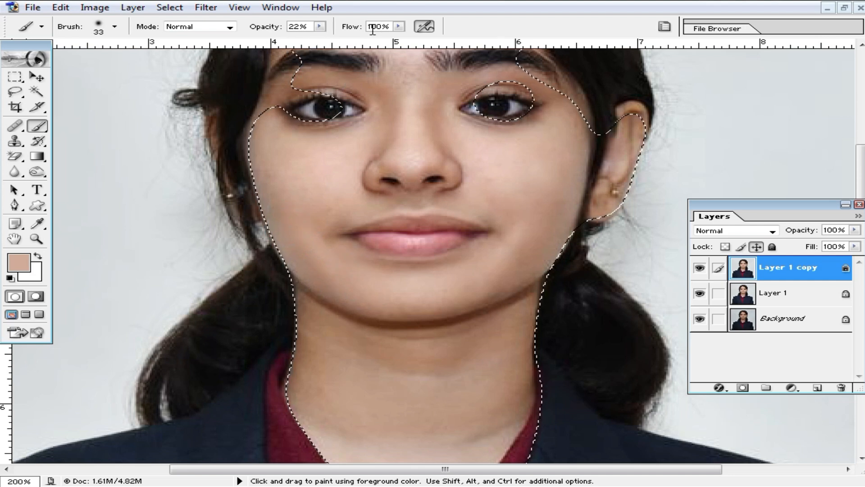
- Paint the skin tone over the left cheek, nose, eyebrow and eyelids
left_click(276, 181)
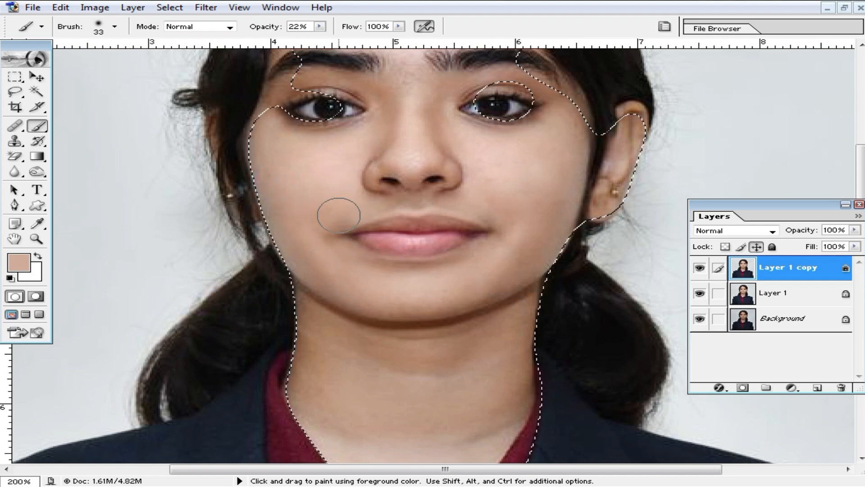
left_click(367, 197)
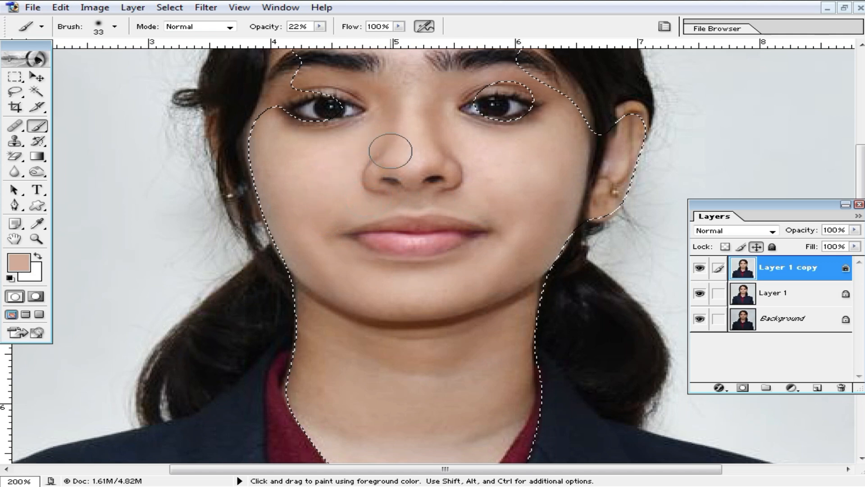
left_click_drag(388, 146, 389, 171)
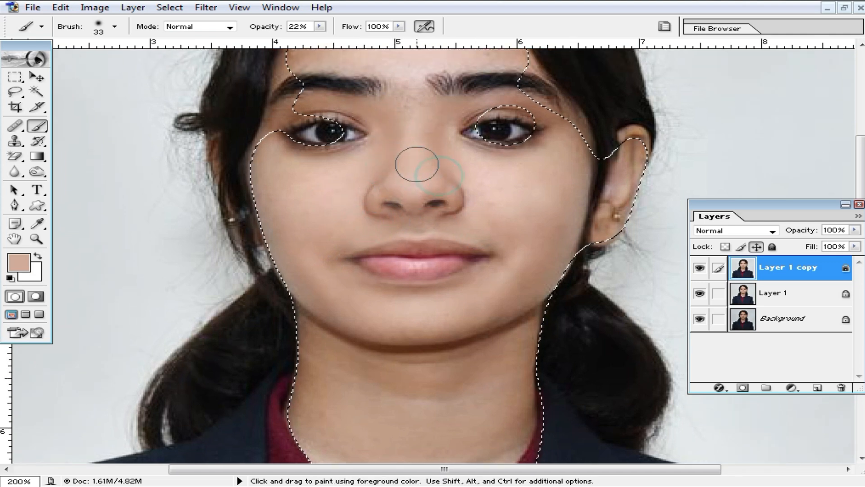
left_click_drag(521, 90, 496, 90)
mouse_move(317, 102)
left_mouse_down()
mouse_move(302, 103)
mouse_move(288, 164)
left_mouse_up()
left_click_drag(332, 249, 312, 178)
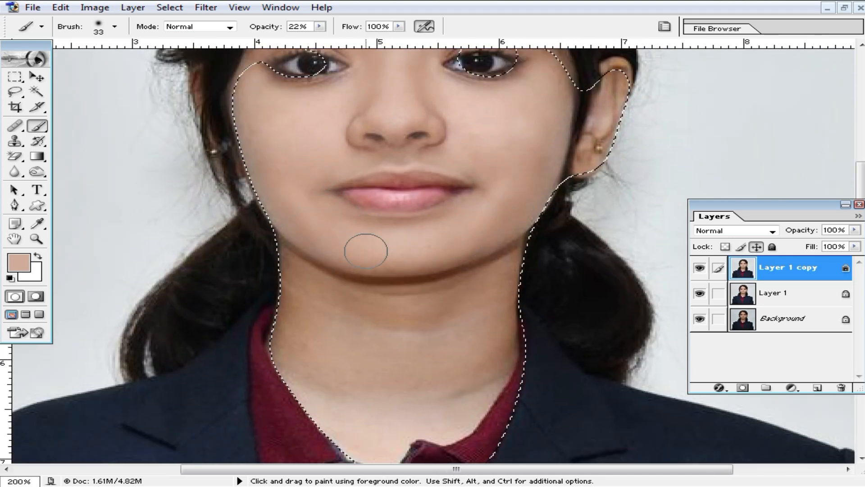
- With a 44 px brush, lighten the left neck edge, under-chin shadow and lower neck
mouse_move(511, 341)
left_mouse_down()
mouse_move(479, 276)
mouse_move(497, 251)
left_mouse_up()
right_click(479, 276)
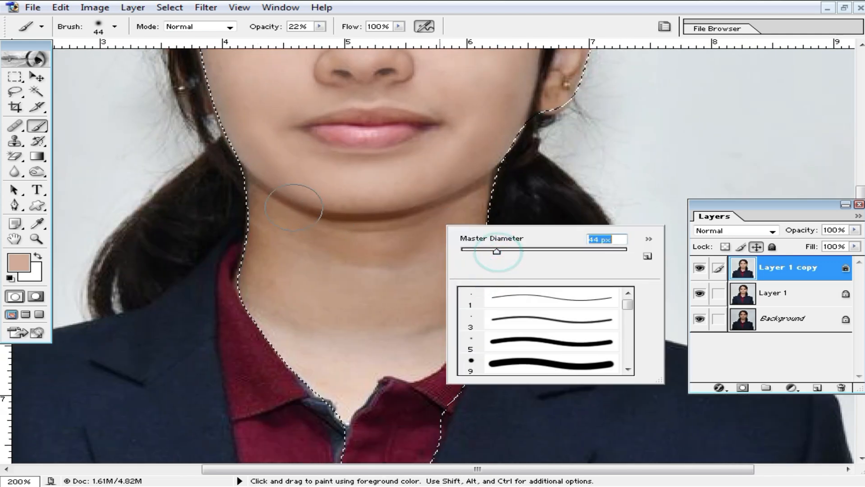
left_click(251, 188)
left_click_drag(292, 243, 252, 198)
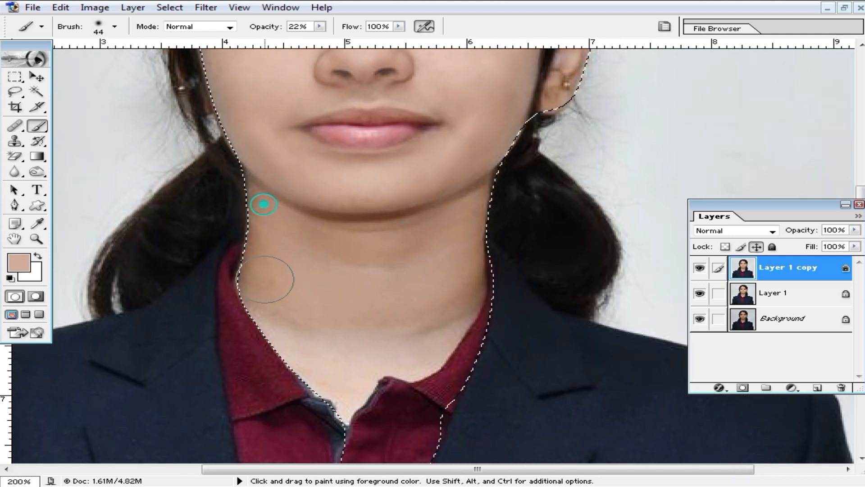
mouse_move(294, 220)
left_mouse_down()
mouse_move(384, 243)
mouse_move(420, 226)
mouse_move(471, 259)
mouse_move(408, 338)
mouse_move(429, 338)
mouse_move(332, 393)
mouse_move(317, 350)
mouse_move(434, 278)
mouse_move(344, 323)
mouse_move(261, 270)
mouse_move(255, 201)
left_mouse_up()
mouse_move(265, 203)
left_mouse_down()
mouse_move(284, 248)
mouse_move(379, 241)
mouse_move(404, 257)
mouse_move(396, 383)
left_mouse_up()
- Resample a skin tone and paint it over the forehead and nose bridge
left_click(497, 227, "alt")
mouse_move(470, 234)
left_mouse_down()
mouse_move(452, 261)
mouse_move(465, 256)
left_mouse_up()
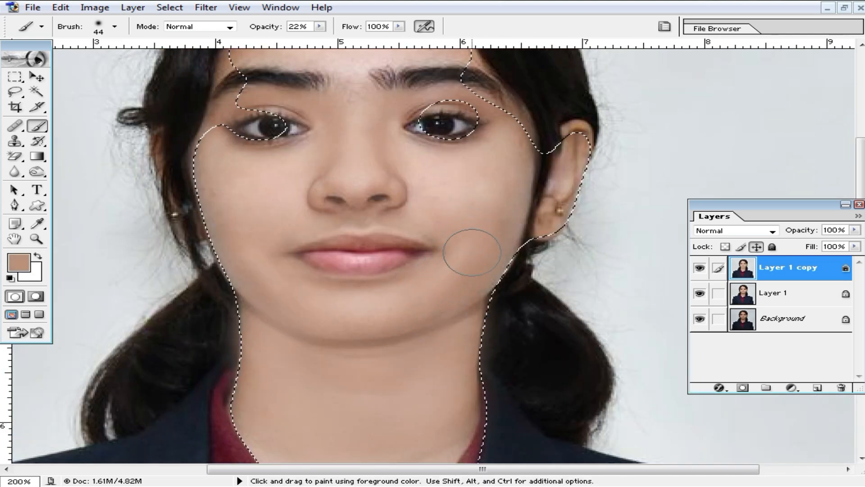
key("ctrl+z")
left_click(453, 210, "alt")
left_click_drag(454, 168, 471, 344)
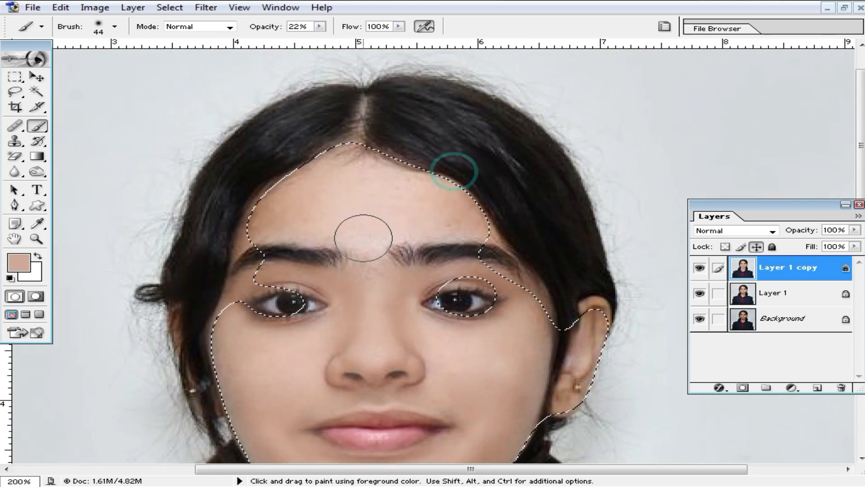
mouse_move(290, 219)
left_mouse_down()
mouse_move(256, 222)
mouse_move(281, 222)
left_mouse_up()
mouse_move(489, 210)
left_mouse_down()
mouse_move(345, 196)
mouse_move(459, 213)
left_mouse_up()
left_click_drag(396, 196, 373, 289)
left_click(422, 216, "alt")
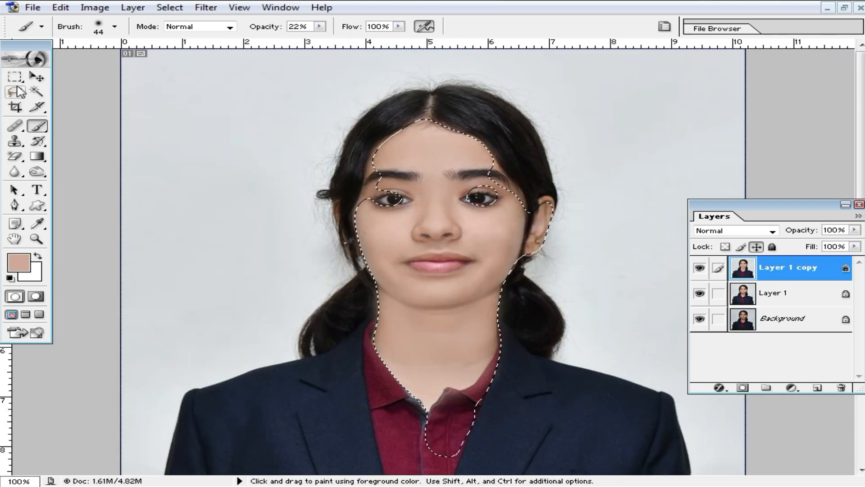
right_click(15, 77)
left_click(180, 99)
- Drop the face selection and switch to the Rectangular Marquee tool
left_click(567, 255)
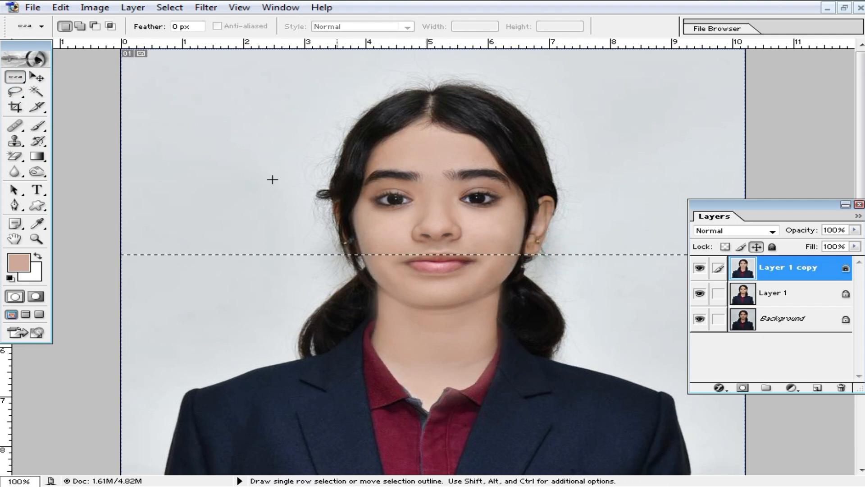
right_click(15, 78)
left_click(90, 78)
left_click(287, 156)
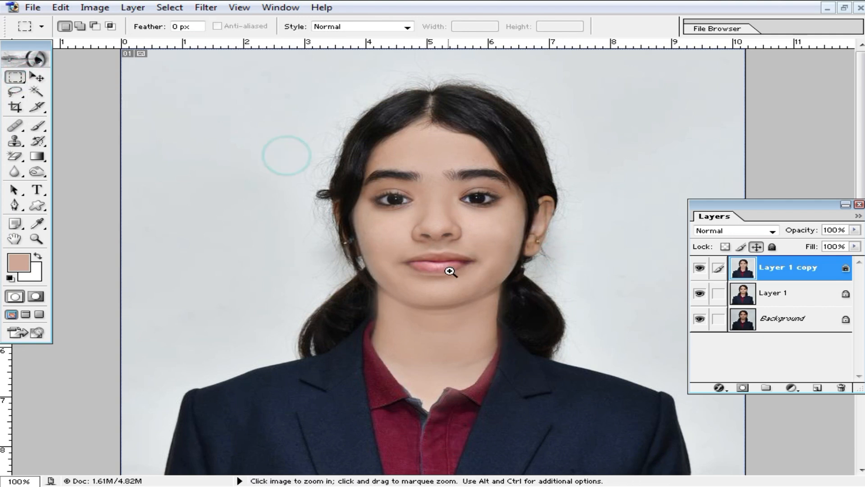
left_click(460, 274)
- Lower Layer 1 copy's fill to 47% to blend the retouching
left_click(855, 246)
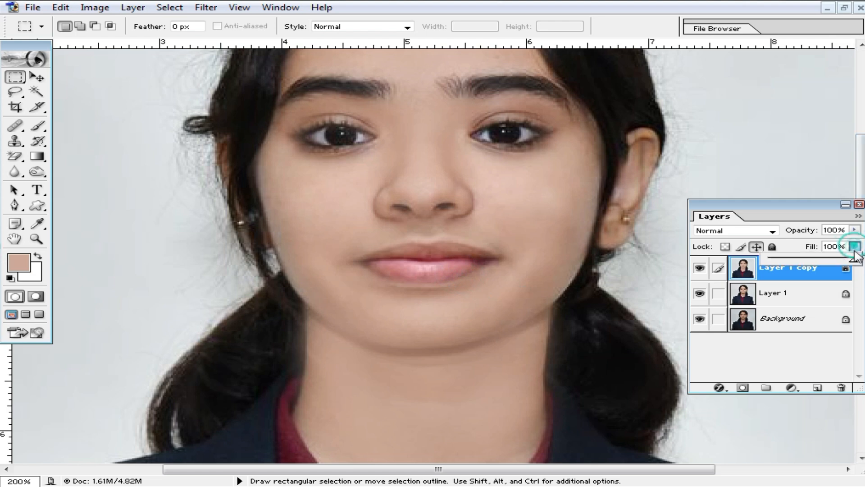
left_click_drag(846, 263, 820, 264)
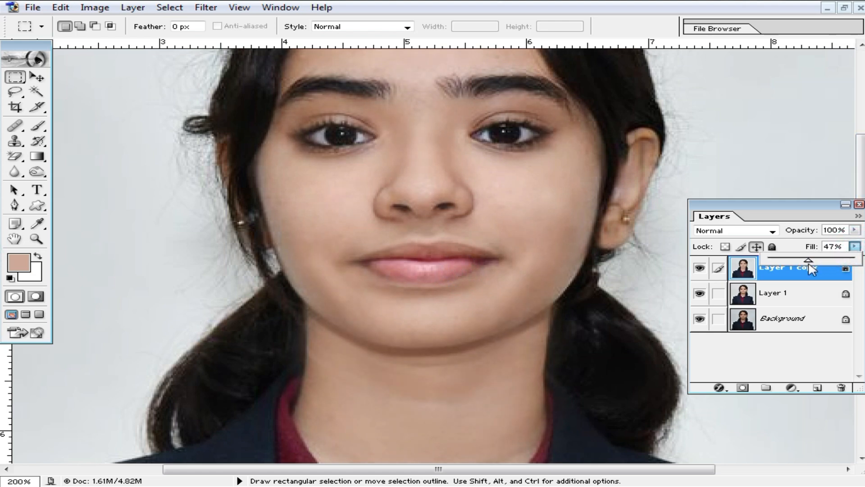
left_click(512, 266, "alt")
left_click(513, 265, "alt")
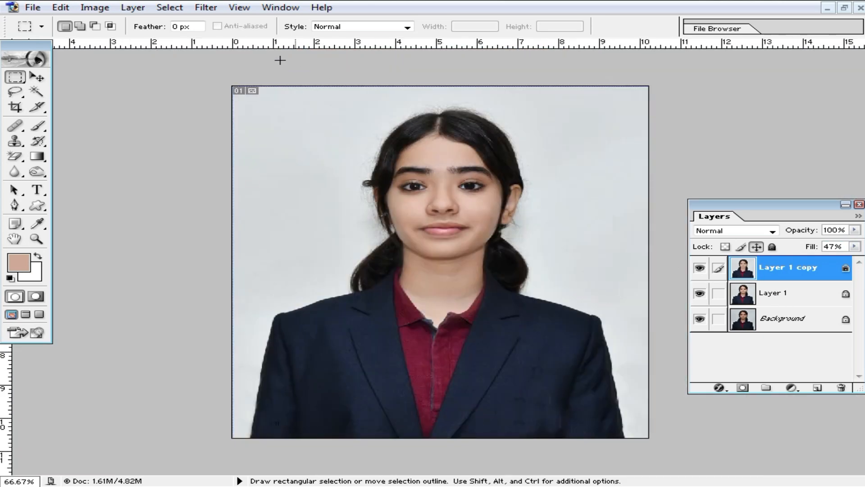
- Apply Imagenomic Noiseware Professional noise reduction with default settings
left_click(213, 11)
mouse_move(280, 373)
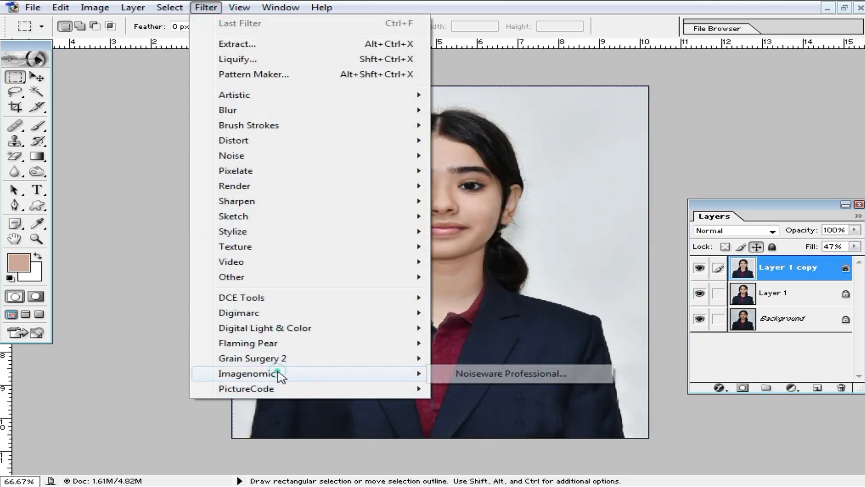
left_click(480, 381)
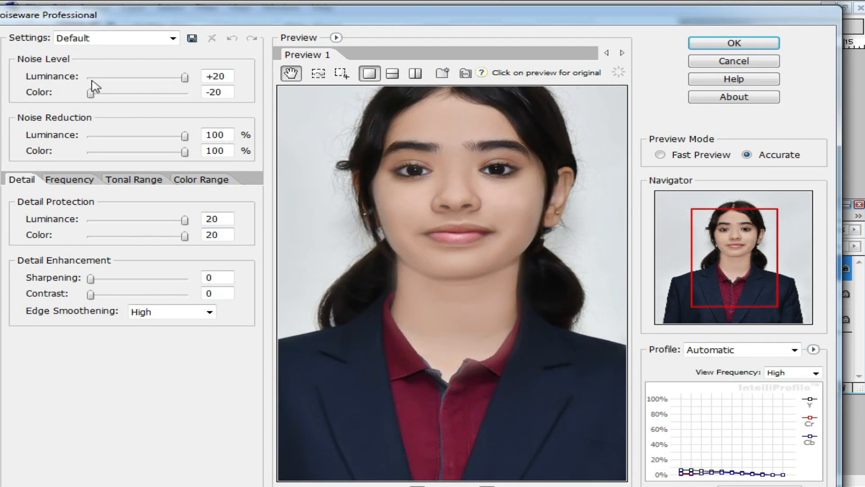
left_click(734, 44)
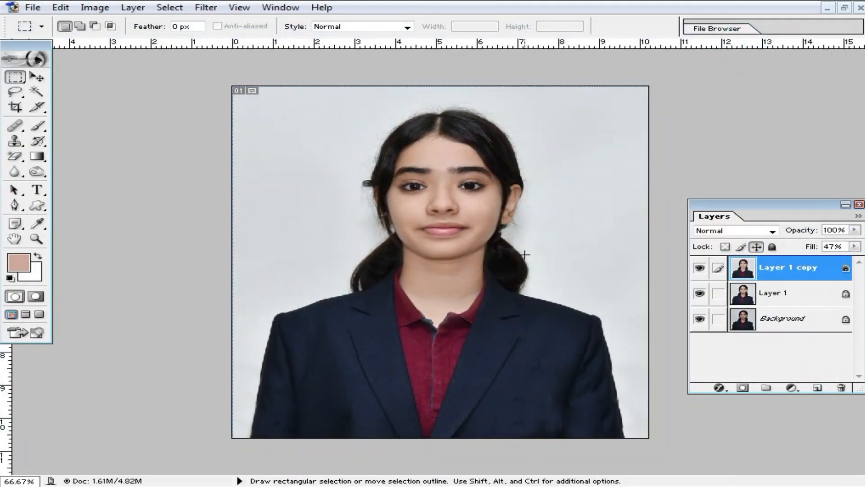
- Zoom to 200% around the nose and merge Layer 1 copy down into Layer 1 with Ctrl+E
left_click(460, 226, "ctrl")
left_click(460, 227, "ctrl")
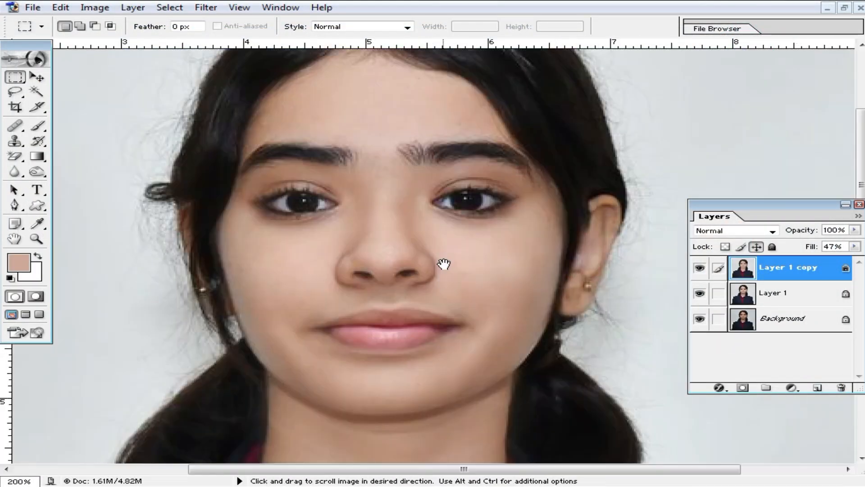
left_click(474, 293, "alt")
left_click(457, 220, "ctrl")
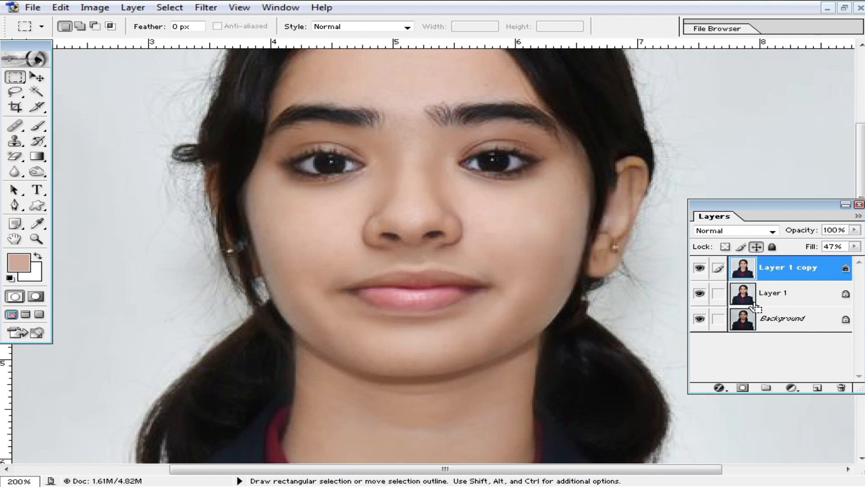
key("ctrl+e")
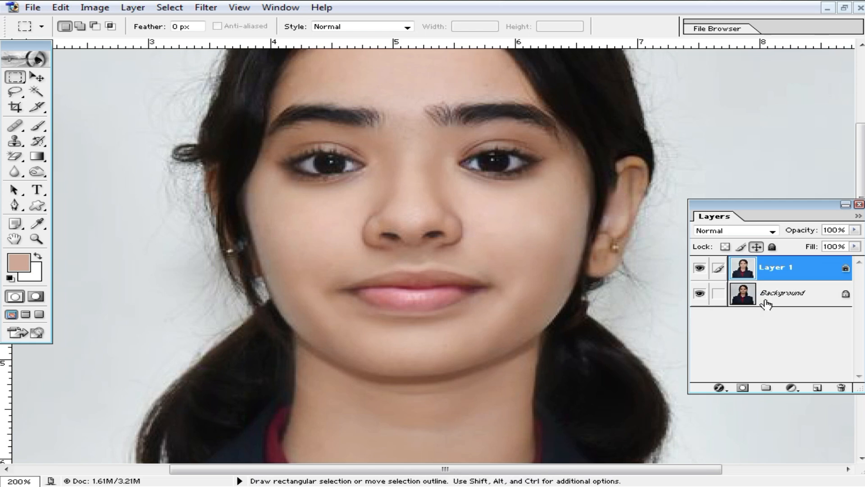
- Inspect the merged result, zooming out to the full portrait and back to 200% on the nose
left_click(506, 252, "alt")
left_click(506, 248, "alt")
key("alt+space")
left_click(590, 258)
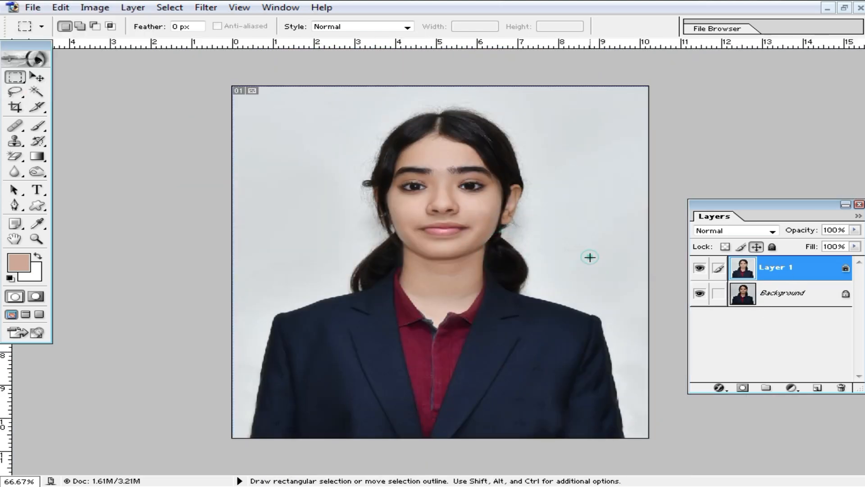
left_click(459, 235, "ctrl")
left_click(455, 236, "ctrl")
left_click(452, 236, "ctrl")
left_click_drag(434, 263, 467, 264)
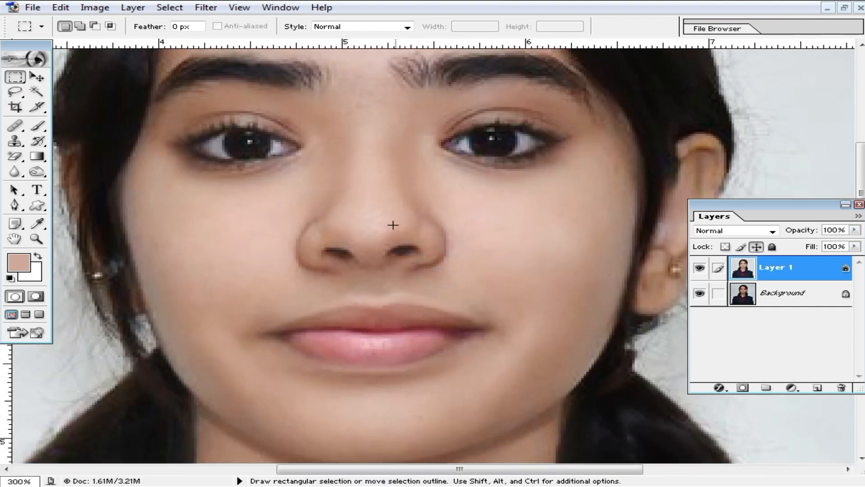
left_click(396, 269, "alt")
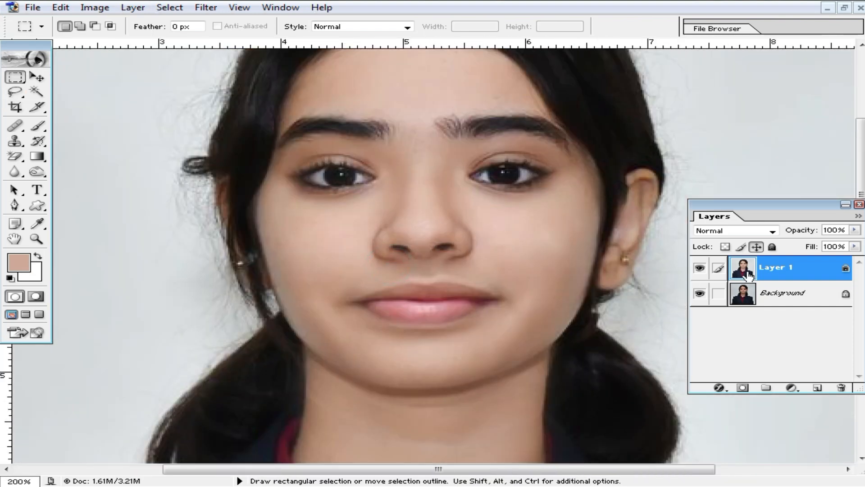
key("ctrl")
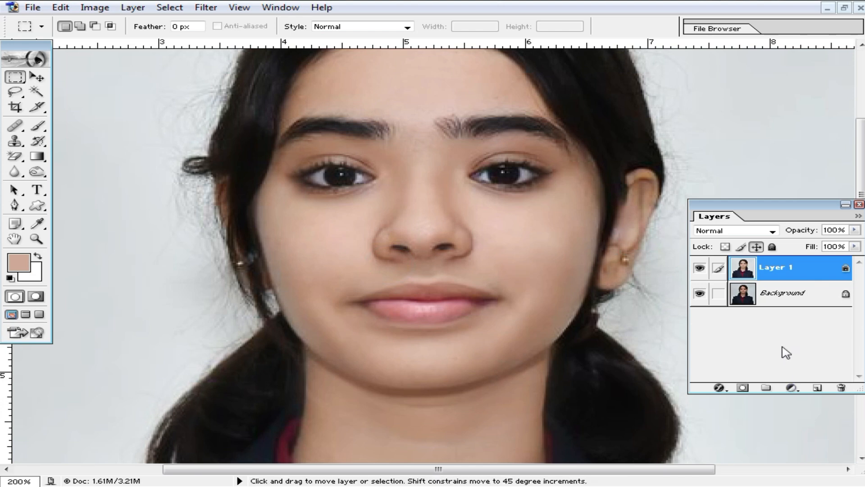
- Duplicate Layer 1, invert the copy, and set its blend mode to Vivid Light
key("ctrl")
key("ctrl+i")
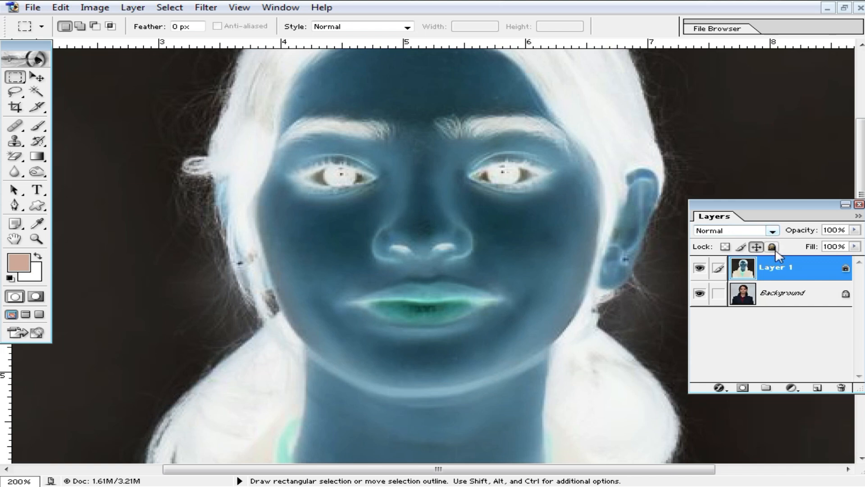
key("ctrl+alt+z")
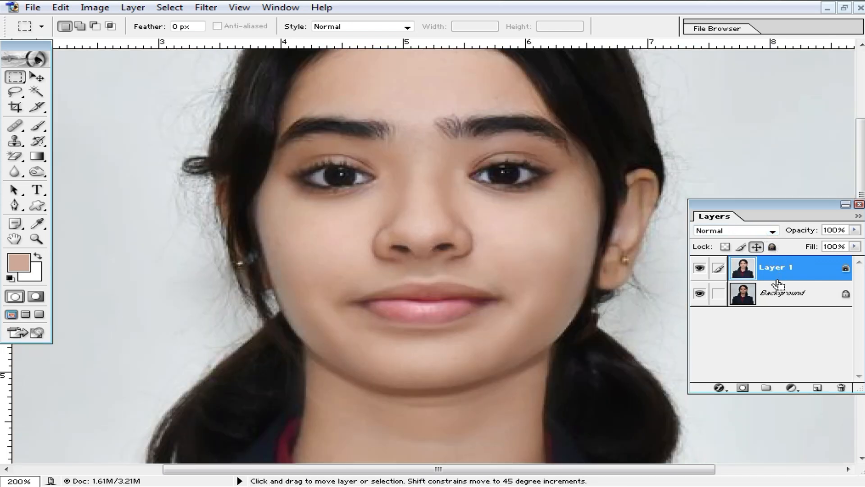
key("ctrl+j")
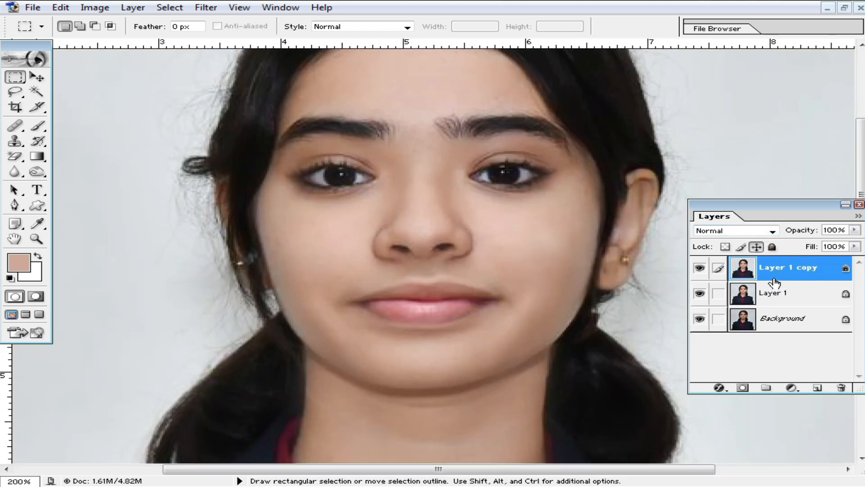
key("ctrl+i")
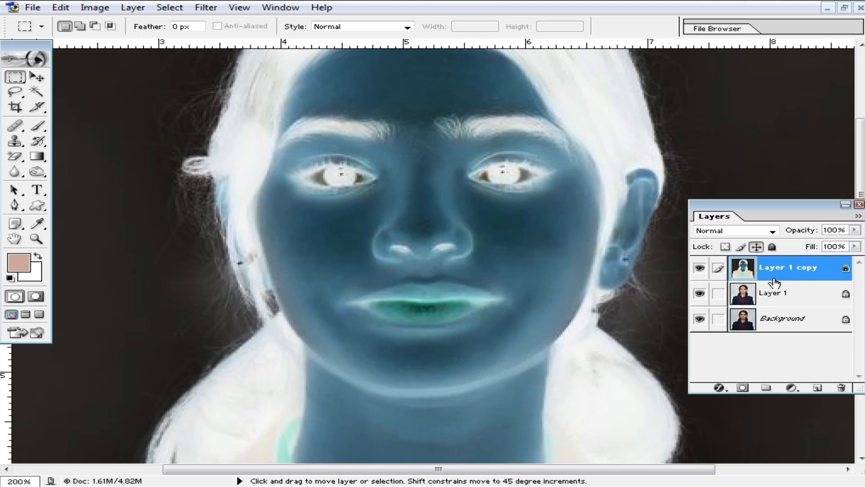
left_click(773, 231)
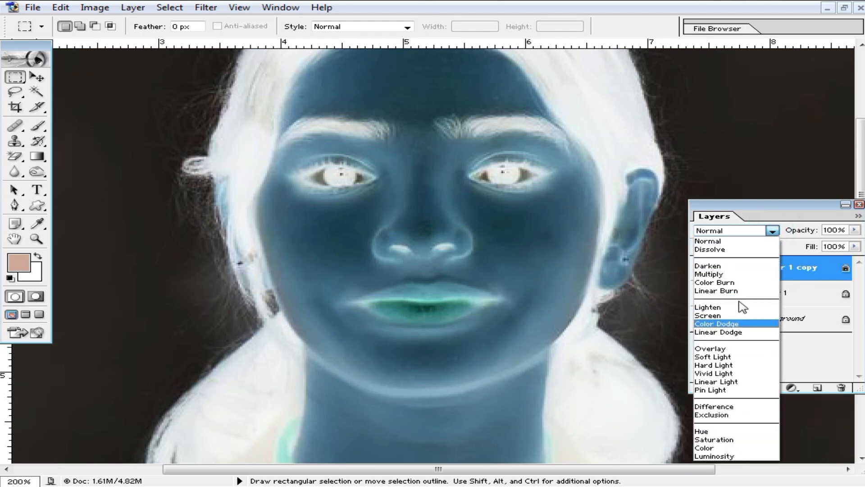
left_click(740, 373)
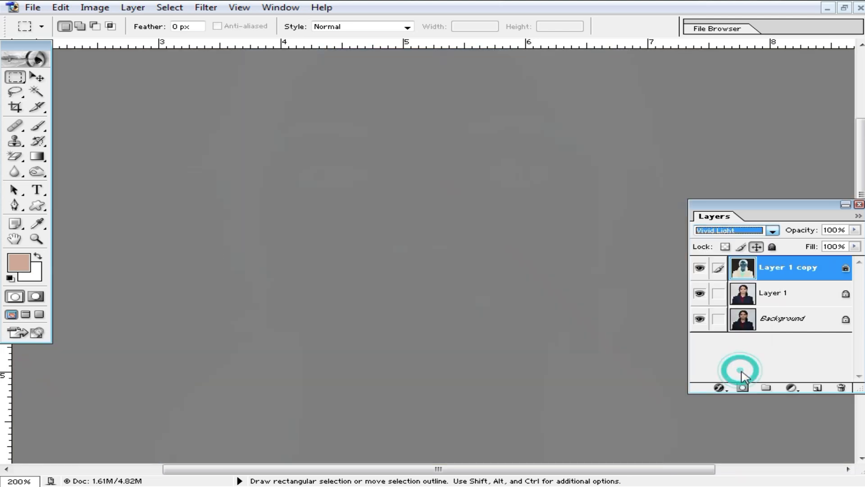
left_click(205, 8)
- Apply a High Pass filter with radius 7.1 to Layer 1 copy
left_click(260, 285)
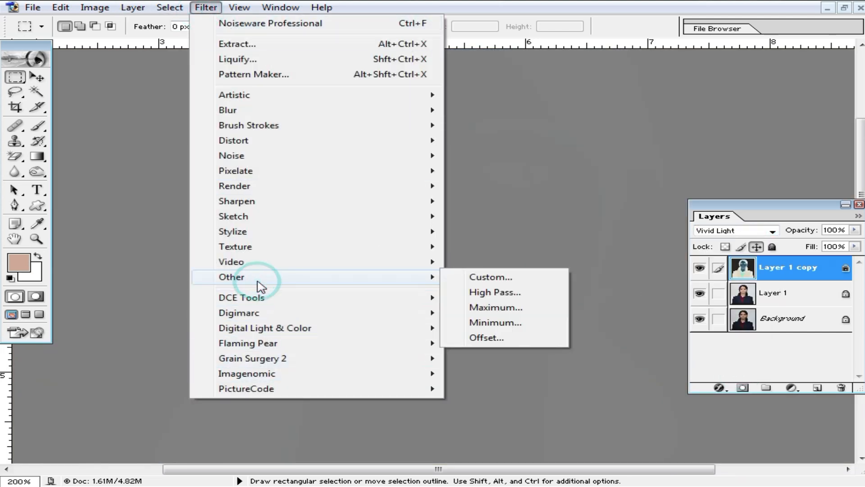
left_click(500, 292)
left_click_drag(609, 323, 588, 324)
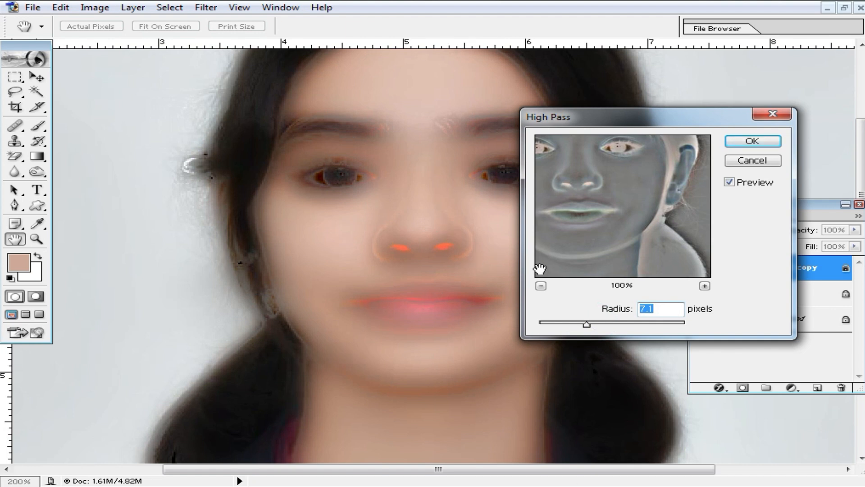
left_click(762, 140)
key("m")
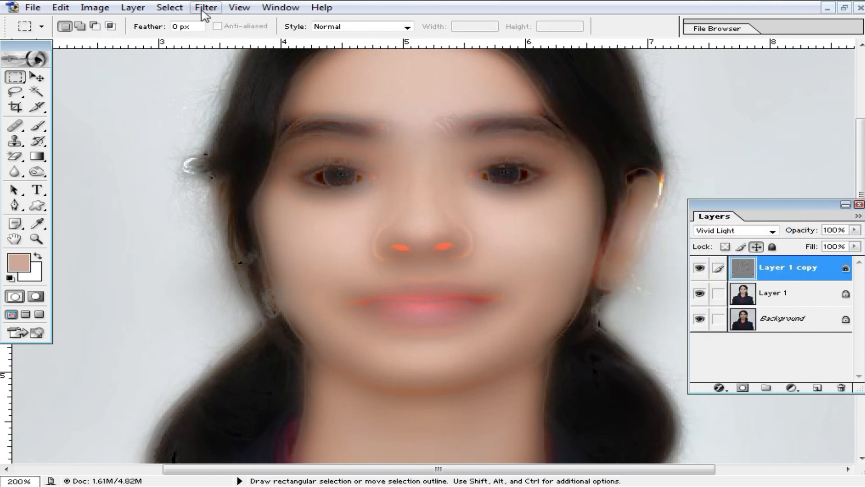
- Apply a 0.7-pixel Gaussian Blur and add a layer mask to Layer 1 copy
left_click(203, 9)
mouse_move(270, 112)
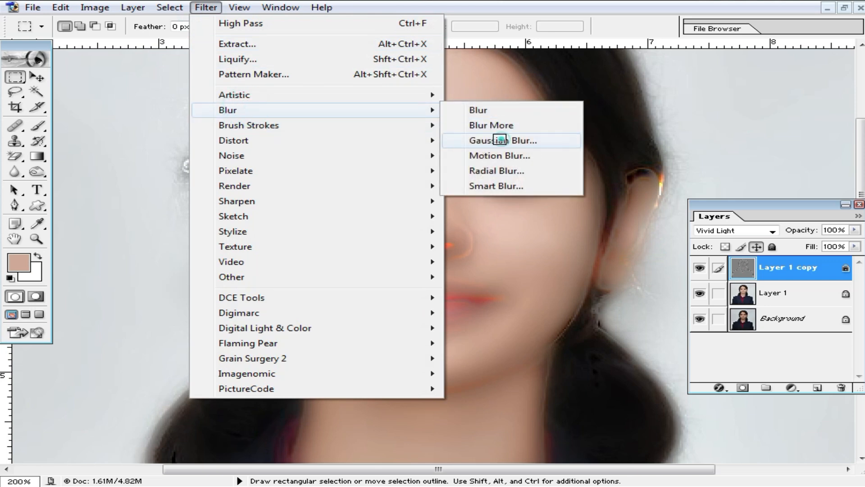
left_click(499, 140)
left_click_drag(504, 424, 488, 420)
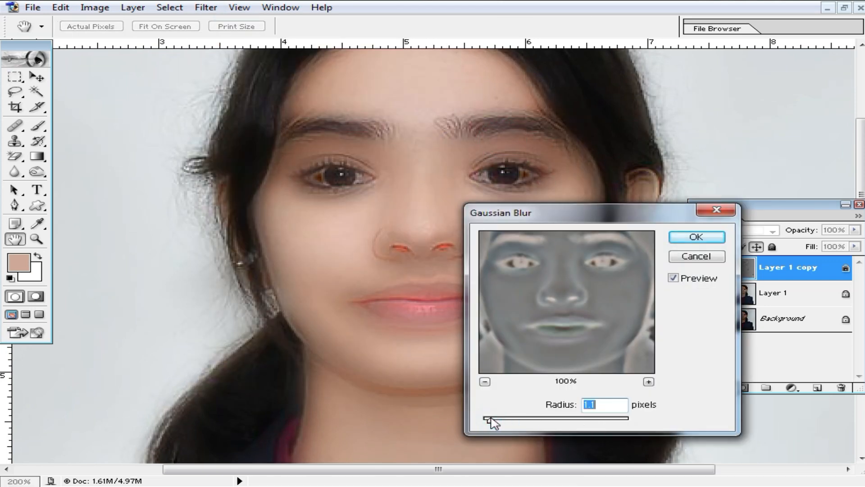
left_click(696, 236)
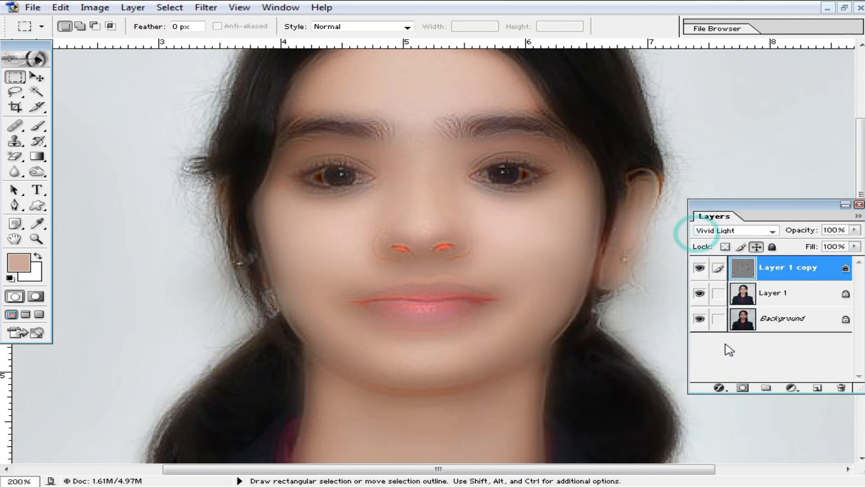
left_click(743, 388)
- Invert the mask to black and set a 24 px brush at 70% opacity, zoomed to 400%
key("ctrl")
key("ctrl+i")
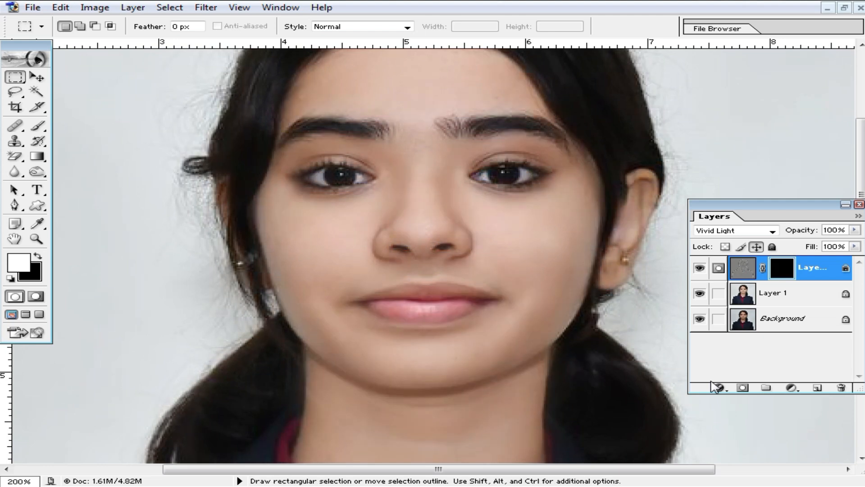
left_click(38, 127)
left_click(482, 218, "ctrl")
left_click(494, 243, "ctrl")
mouse_move(481, 317)
left_mouse_down()
mouse_move(471, 236)
mouse_move(500, 253)
left_mouse_up()
right_click(471, 235)
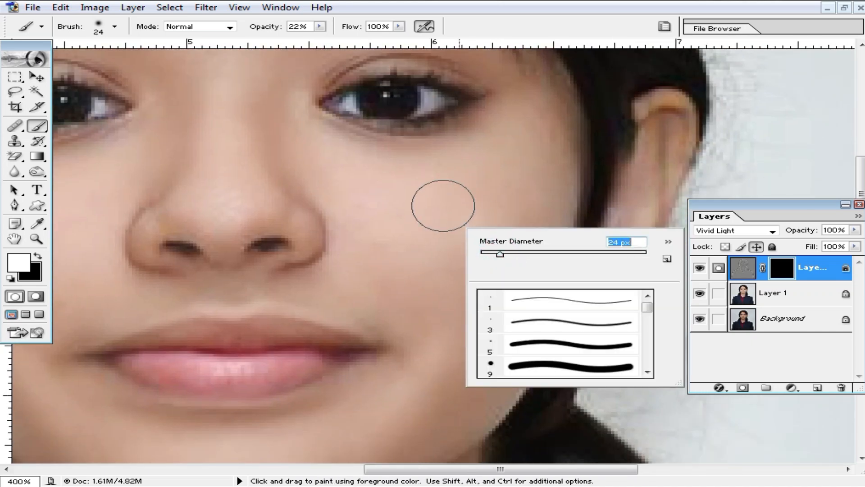
left_click_drag(317, 30, 361, 43)
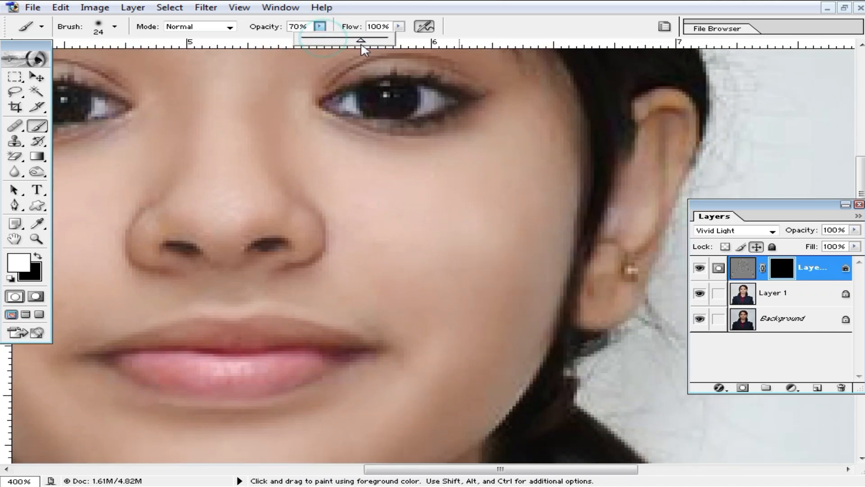
- Paint the smoothing back in on both cheeks, the chin and around the nose
mouse_move(468, 163)
left_mouse_down()
mouse_move(493, 305)
mouse_move(465, 353)
mouse_move(486, 233)
left_mouse_up()
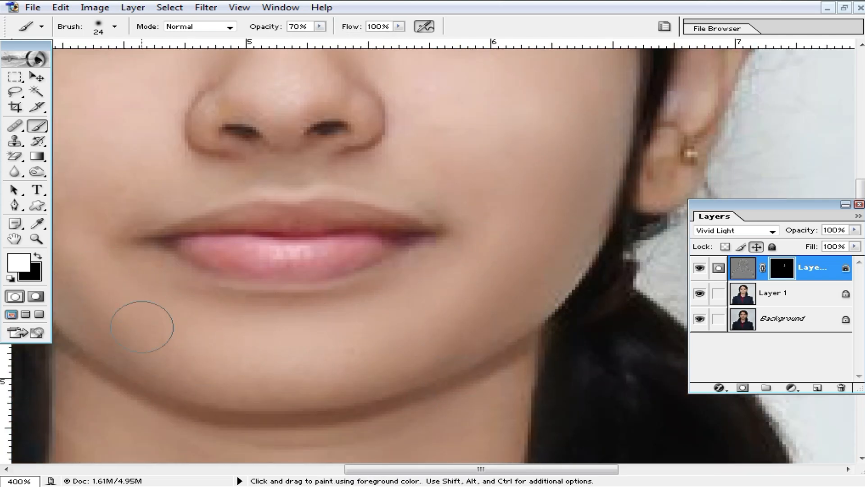
left_click_drag(142, 327, 122, 304)
left_click_drag(122, 304, 236, 402)
left_click_drag(184, 285, 200, 307)
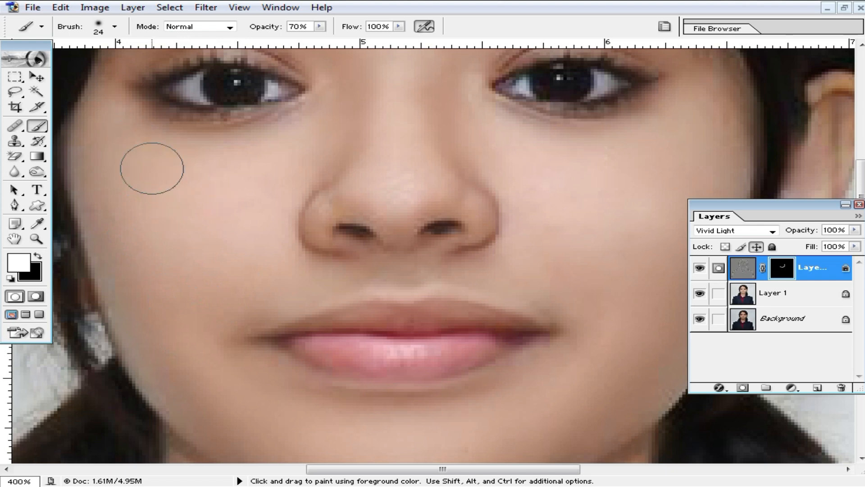
left_click_drag(344, 229, 367, 231)
left_click_drag(430, 227, 455, 226)
- Reveal the smoothing across the forehead
left_click_drag(402, 151, 412, 271)
left_click_drag(423, 221, 419, 249)
left_click_drag(421, 166, 413, 334)
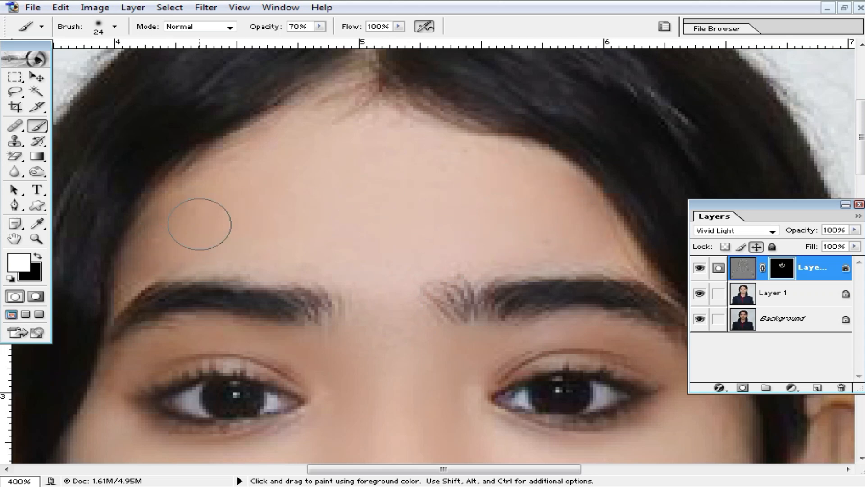
key("ctrl+alt+z")
mouse_move(237, 234)
left_mouse_down()
mouse_move(202, 239)
mouse_move(561, 219)
left_mouse_up()
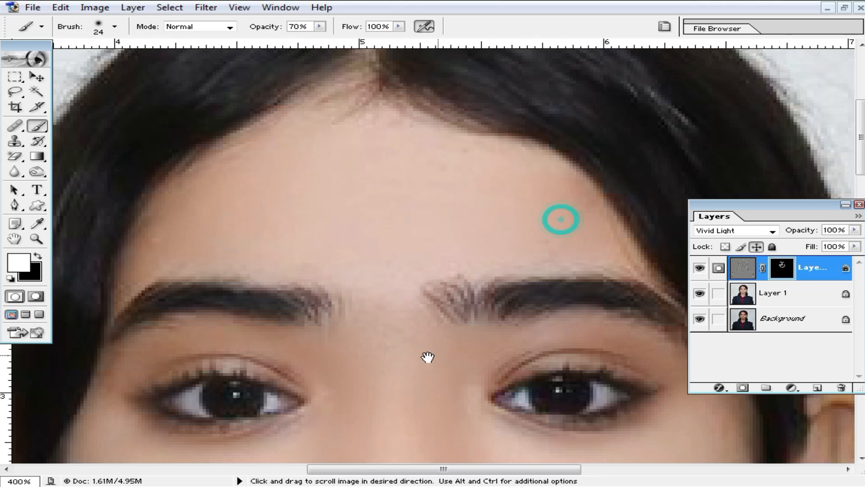
- Reveal the smoothing on the chin and the left side of the neck
left_click_drag(401, 449, 401, 307)
left_click_drag(370, 346, 369, 280)
left_click_drag(574, 326, 460, 245)
left_click_drag(458, 371, 485, 285)
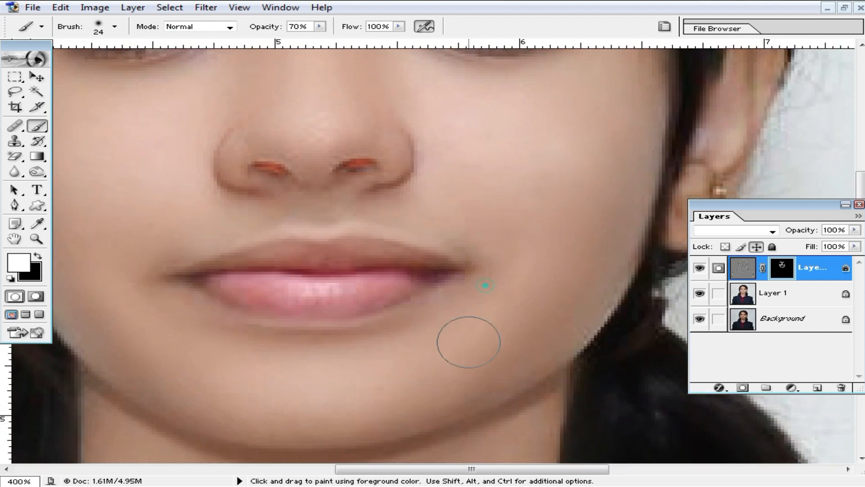
left_click_drag(422, 363, 471, 298)
left_click_drag(369, 459, 425, 270)
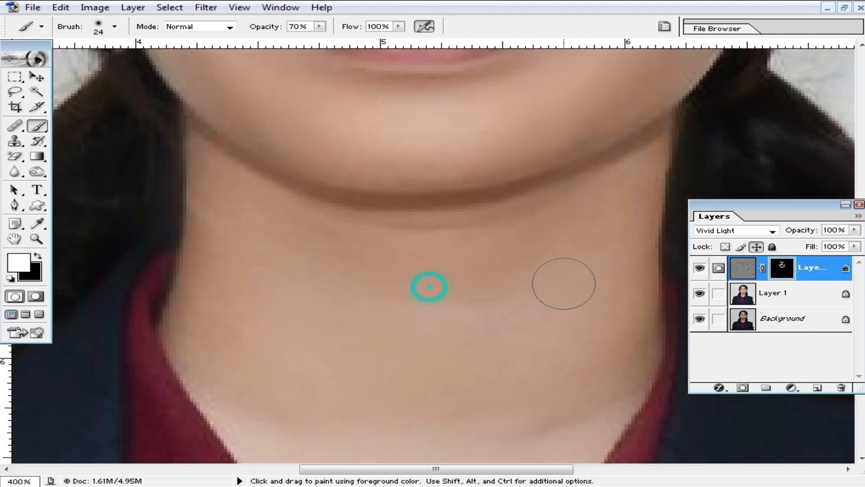
mouse_move(240, 199)
left_mouse_down()
mouse_move(209, 330)
mouse_move(288, 315)
left_mouse_up()
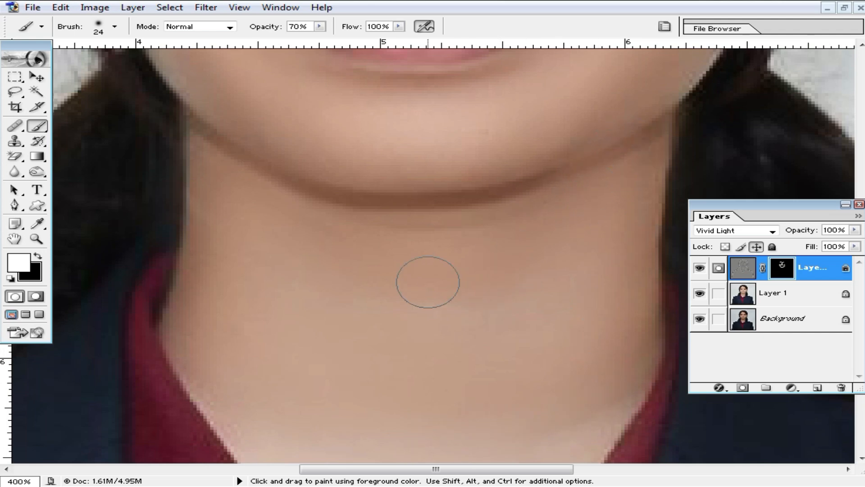
- Zoom out and centre the whole face in view
left_click(406, 225, "alt")
left_click(406, 225, "alt")
left_click_drag(455, 239, 441, 296)
left_click_drag(518, 251, 502, 297)
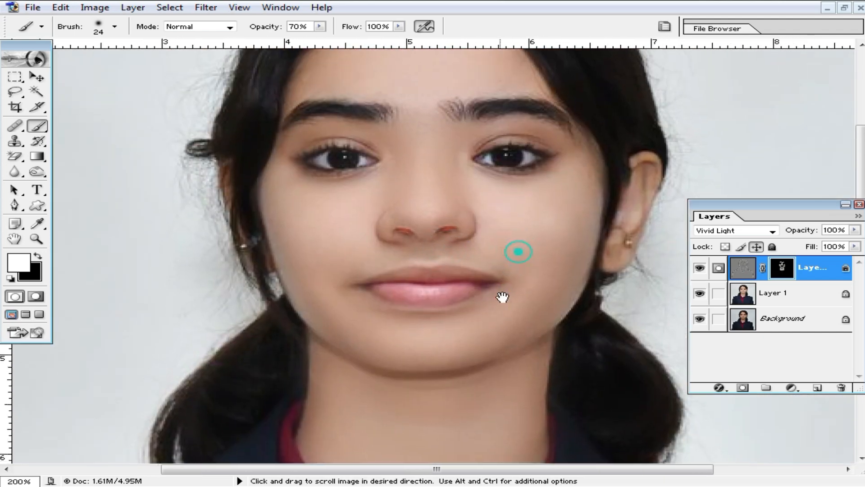
left_click_drag(473, 244, 466, 274)
left_click_drag(444, 215, 441, 240)
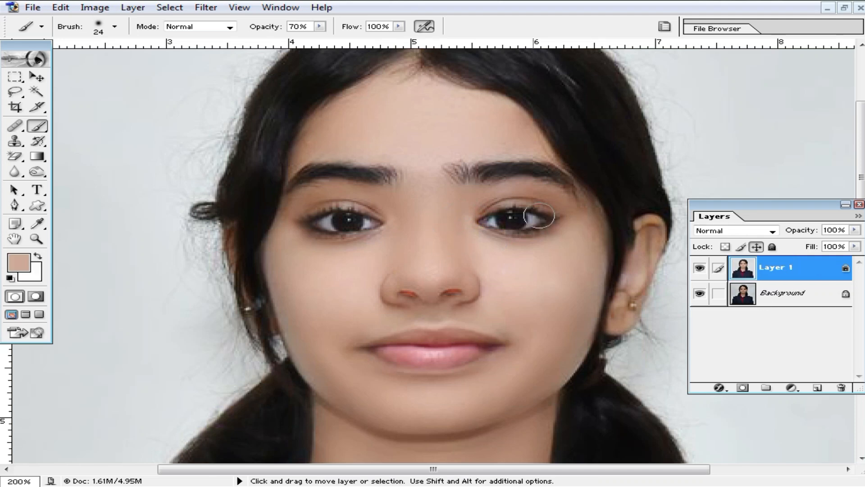
- Run Imagenomic Noiseware Professional on the portrait and accept it
left_click(207, 8)
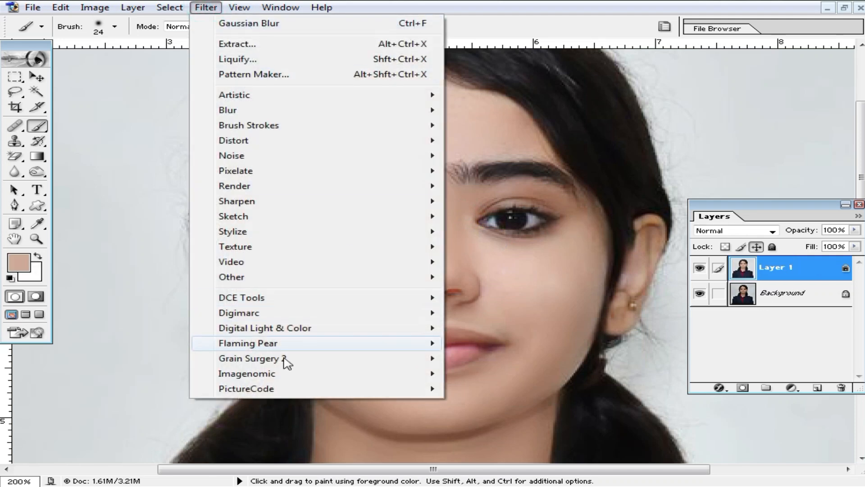
left_click(321, 373)
left_click(457, 373)
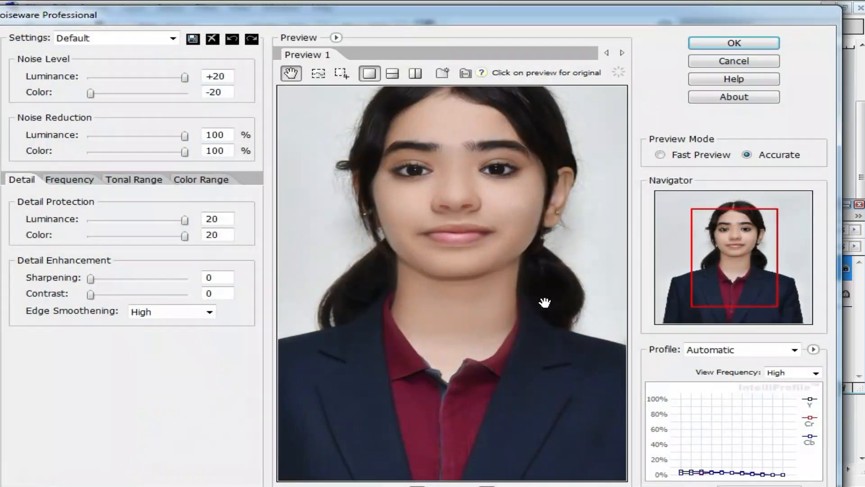
left_click(721, 45)
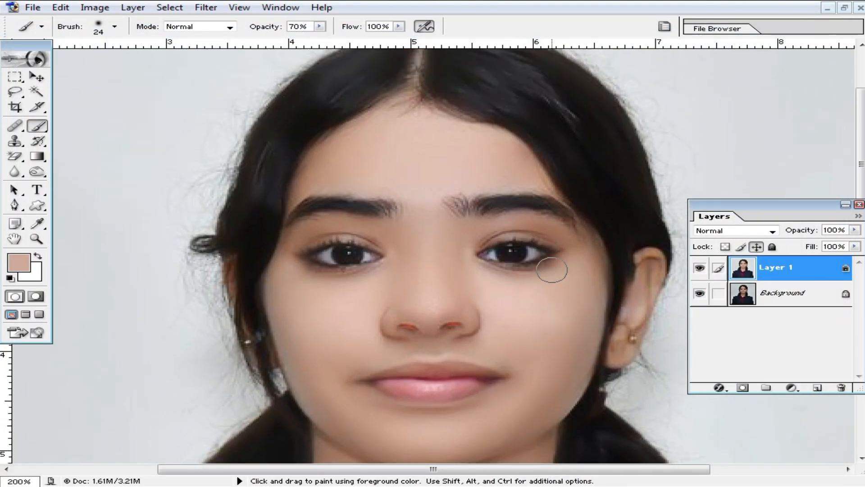
- Zoom in on the hairline, then back out to the whole photo
key("ctrl+minus")
left_click(442, 183, "ctrl")
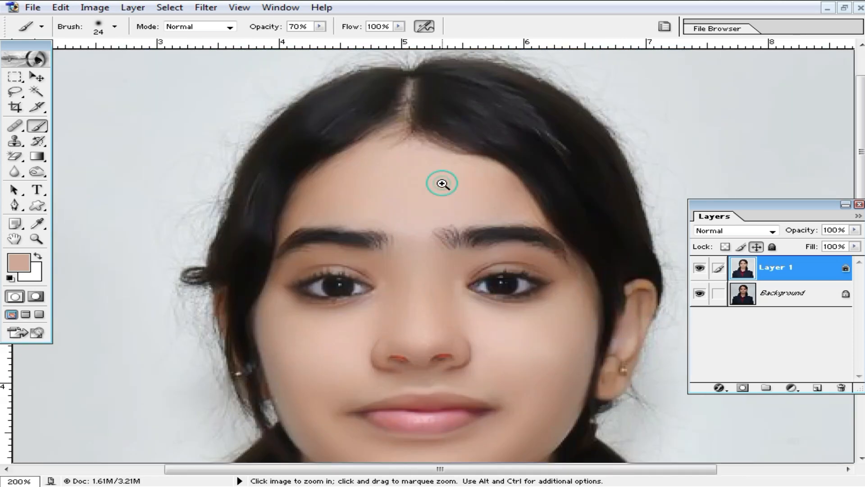
left_click(442, 184, "ctrl")
left_click(442, 184, "ctrl")
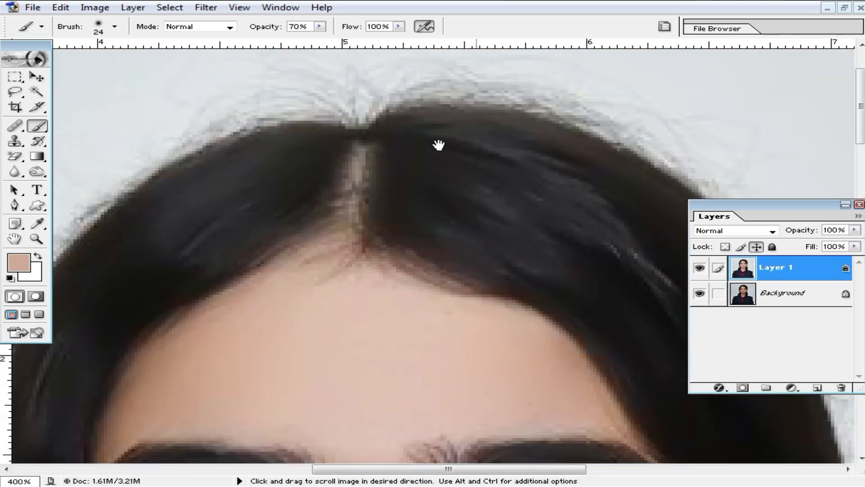
left_click(580, 149, "alt")
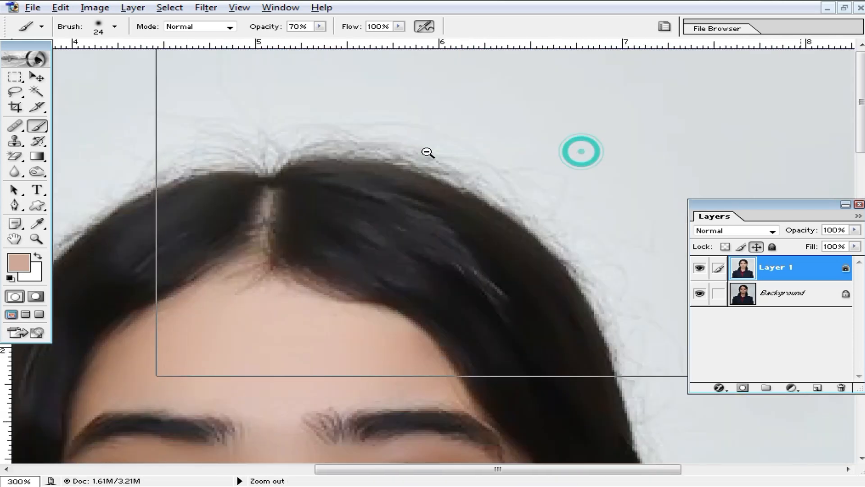
left_click(433, 180, "alt")
left_click(436, 190, "alt")
left_click(423, 190, "alt")
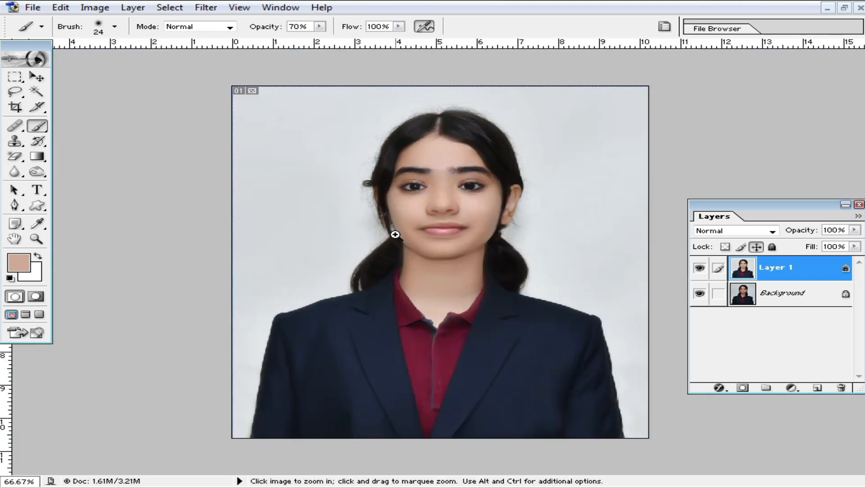
- Inspect the face up close, then return to the full-photo view
left_click(388, 225, "ctrl")
left_click(380, 216, "ctrl")
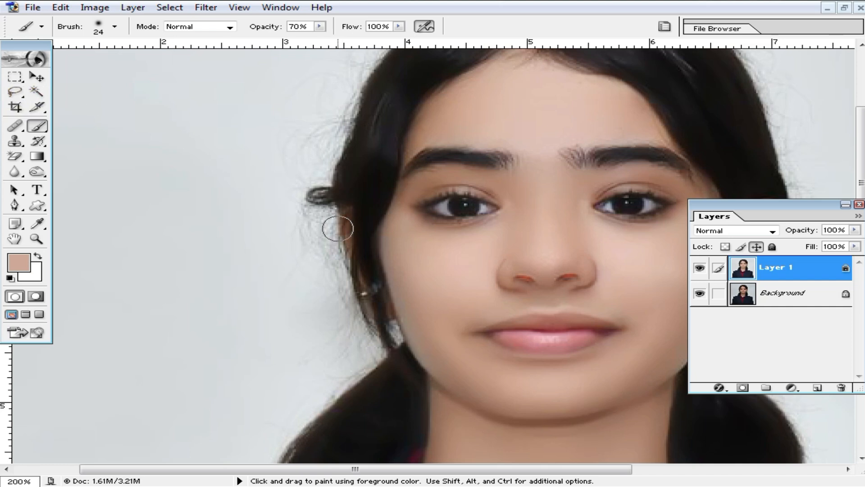
scroll(345, 225, "up", 3)
left_click_drag(401, 168, 354, 201)
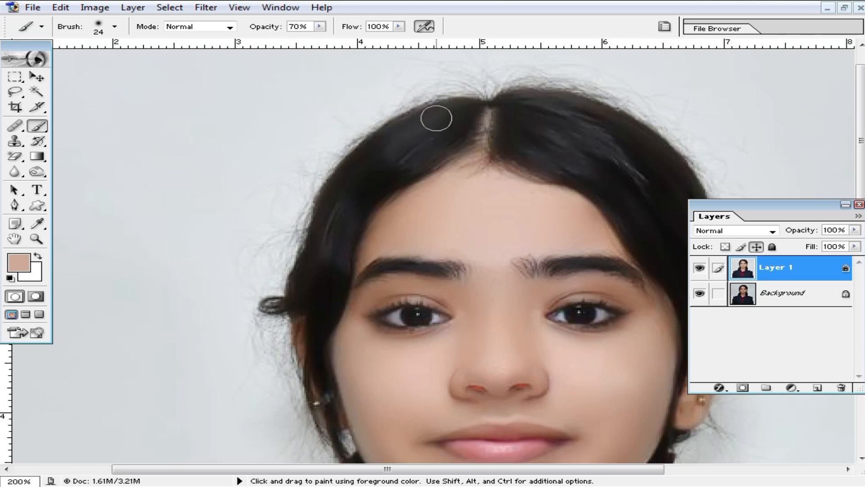
key("ctrl+minus")
key("ctrl+minus")
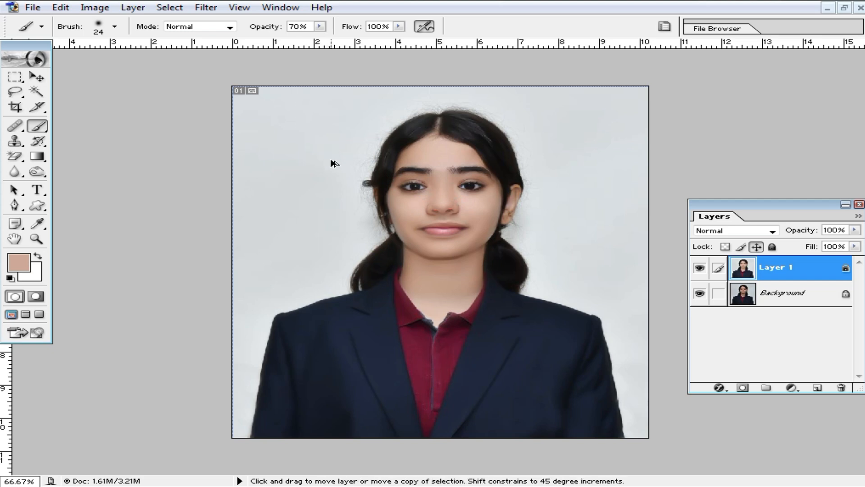
key("ctrl+alt+x")
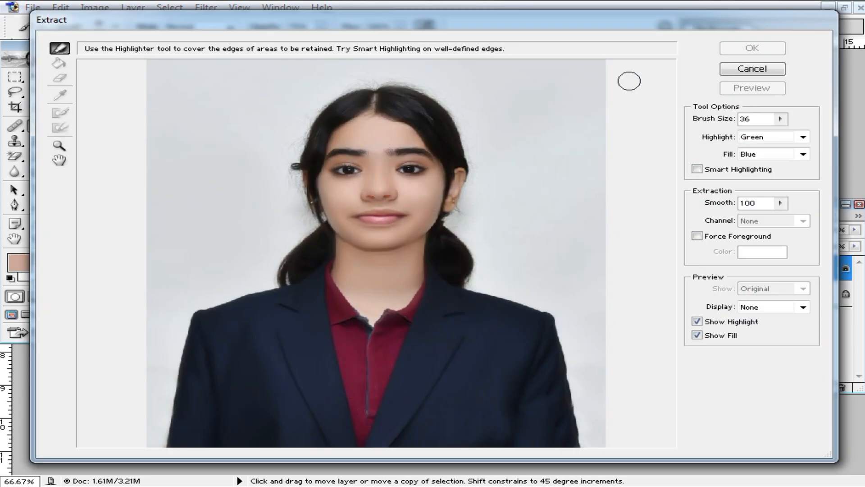
- Cancel the first Extract attempt and reopen the Extract filter with Alt+Ctrl+X
left_click(757, 69)
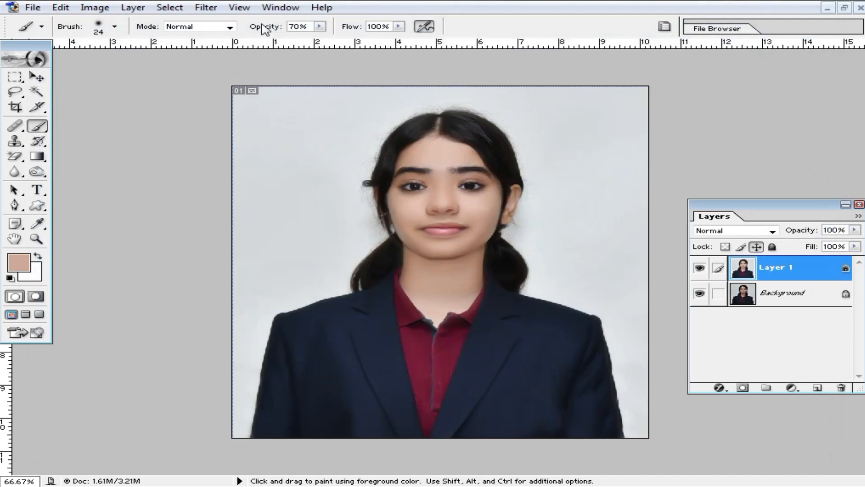
left_click(212, 9)
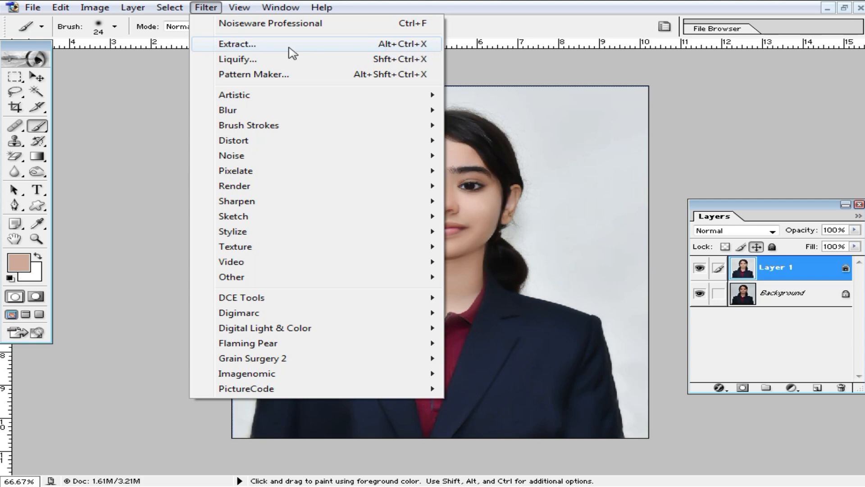
left_click(536, 66)
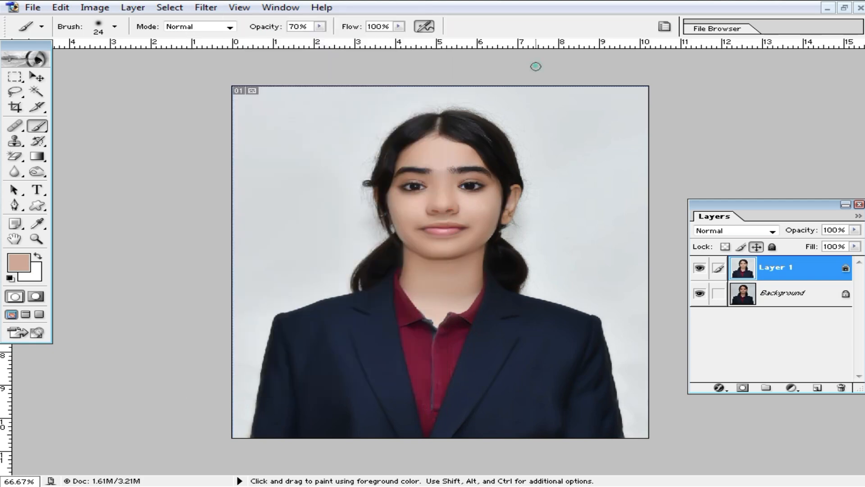
key("ctrl+alt+x")
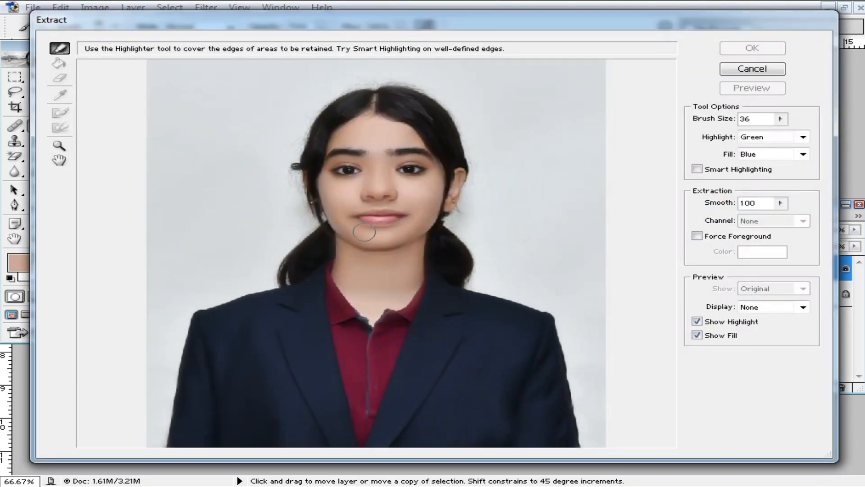
- Highlight the edge from the jacket's left side and shoulder up over the top of the hair
left_click_drag(153, 442, 163, 412)
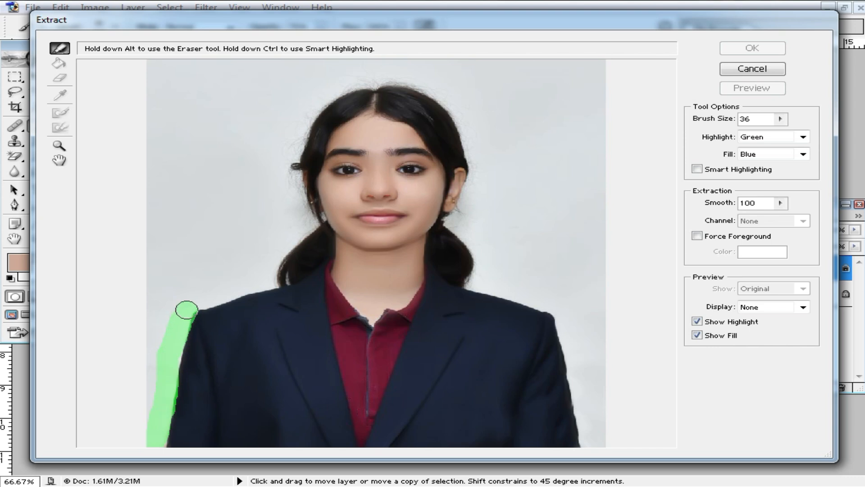
left_click_drag(193, 303, 220, 295)
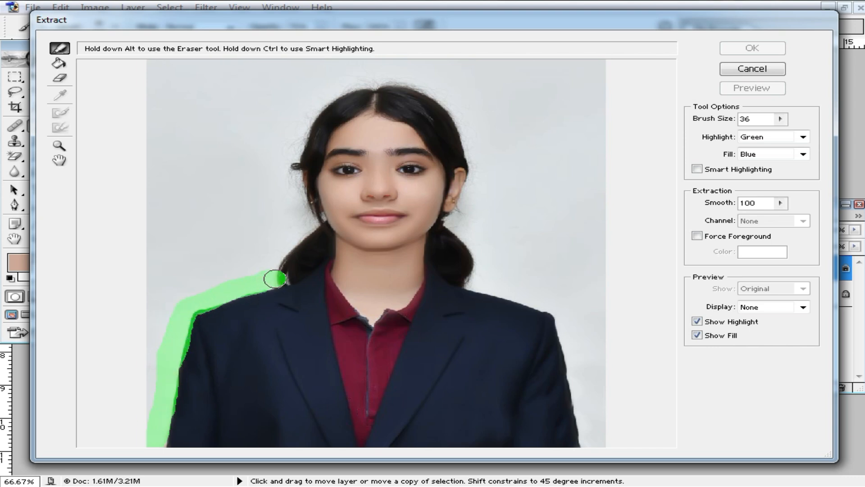
left_click(334, 223, "ctrl")
left_click(342, 230, "ctrl")
mouse_move(396, 255)
left_mouse_down()
mouse_move(342, 323)
mouse_move(364, 330)
mouse_move(298, 361)
mouse_move(324, 328)
mouse_move(275, 180)
left_mouse_up()
mouse_move(272, 172)
left_mouse_down()
mouse_move(305, 358)
mouse_move(313, 251)
mouse_move(336, 178)
mouse_move(370, 144)
mouse_move(174, 236)
mouse_move(243, 198)
mouse_move(299, 150)
mouse_move(361, 131)
mouse_move(435, 128)
mouse_move(324, 136)
mouse_move(418, 131)
mouse_move(294, 122)
mouse_move(359, 129)
mouse_move(418, 158)
mouse_move(472, 199)
mouse_move(517, 259)
left_mouse_up()
- Trace the Edge Highlighter outline down the right hair edge, past the ear, to the shoulder
left_click_drag(561, 332, 479, 239)
mouse_move(432, 169)
left_mouse_down()
mouse_move(455, 193)
mouse_move(488, 317)
left_mouse_up()
mouse_move(503, 354)
left_mouse_down()
mouse_move(485, 222)
mouse_move(475, 220)
mouse_move(442, 323)
mouse_move(392, 385)
left_mouse_up()
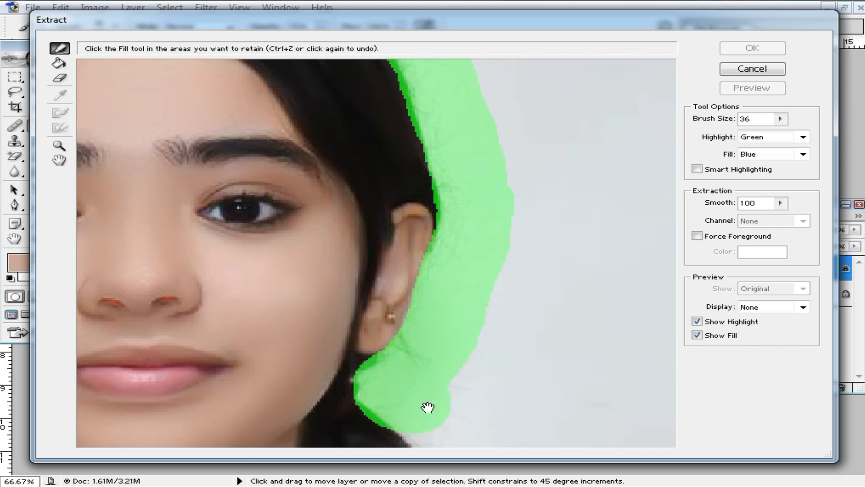
left_click_drag(429, 406, 381, 261)
mouse_move(316, 201)
left_mouse_down()
mouse_move(392, 297)
mouse_move(398, 383)
mouse_move(387, 409)
left_mouse_up()
left_click_drag(448, 425, 424, 346)
- Highlight the right shoulder and the jacket's right edge down to the bottom
left_click_drag(320, 101, 257, 177)
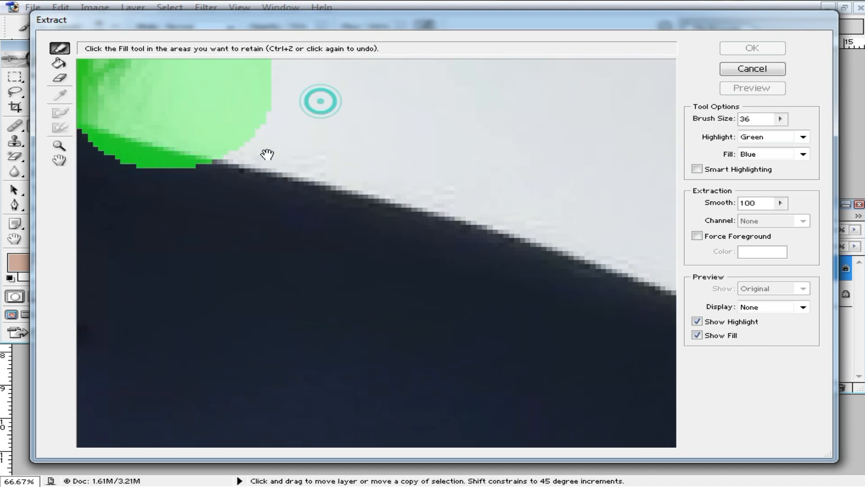
mouse_move(232, 100)
left_mouse_down()
mouse_move(423, 139)
mouse_move(574, 190)
left_mouse_up()
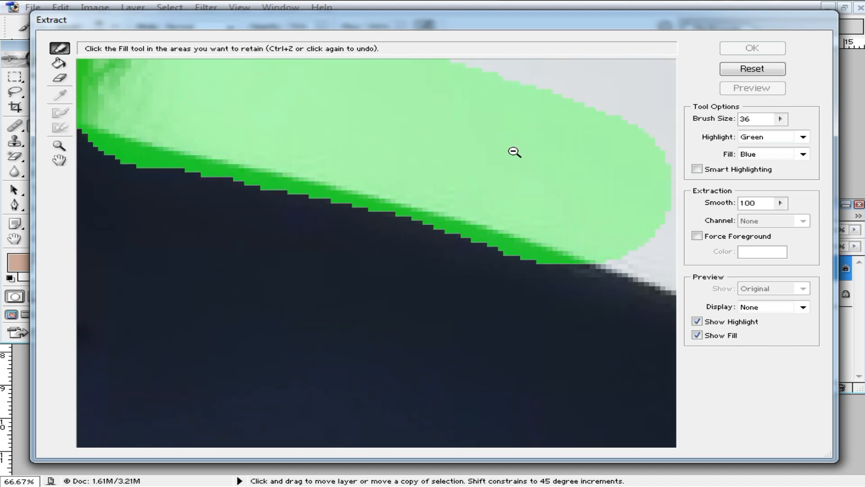
left_click(515, 154, "alt")
left_click(522, 155, "alt")
left_click(515, 269, "alt")
mouse_move(619, 345)
left_mouse_down()
mouse_move(580, 193)
mouse_move(573, 201)
mouse_move(611, 239)
mouse_move(625, 308)
left_mouse_up()
left_click_drag(632, 360, 649, 431)
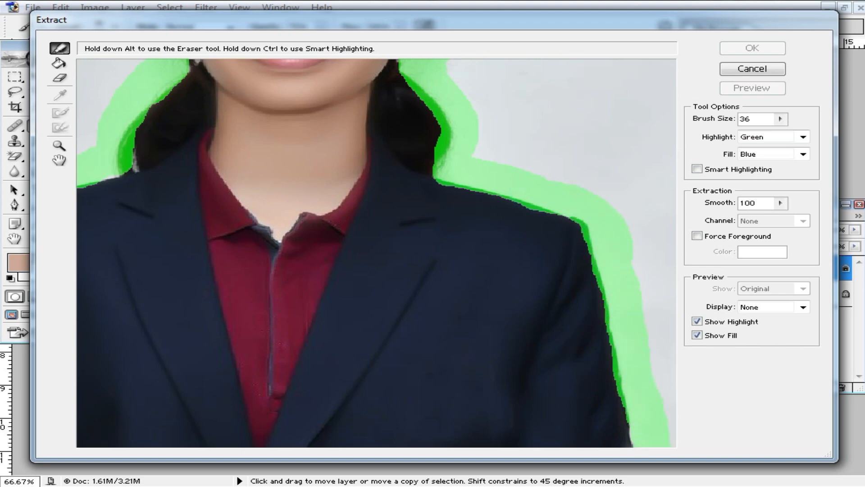
left_click(563, 325, "alt")
- Adjust the smoothing, fill the inside of the outline, and confirm the extraction
left_click_drag(781, 205, 808, 225)
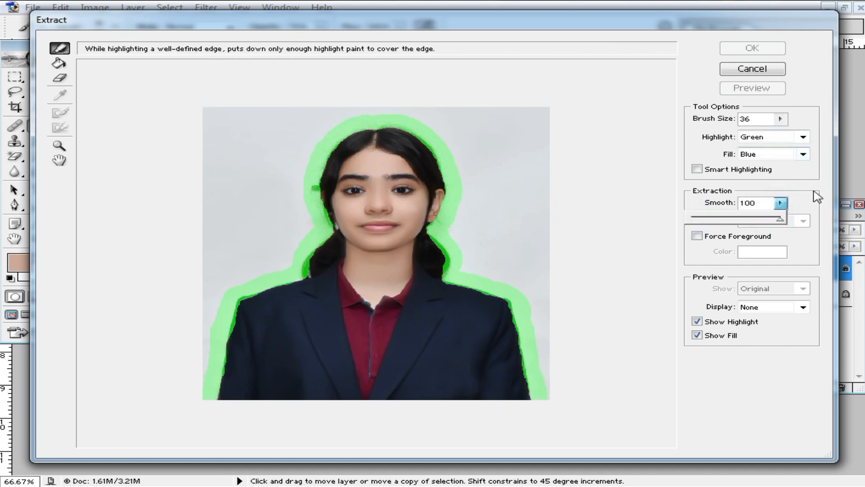
left_click(807, 173)
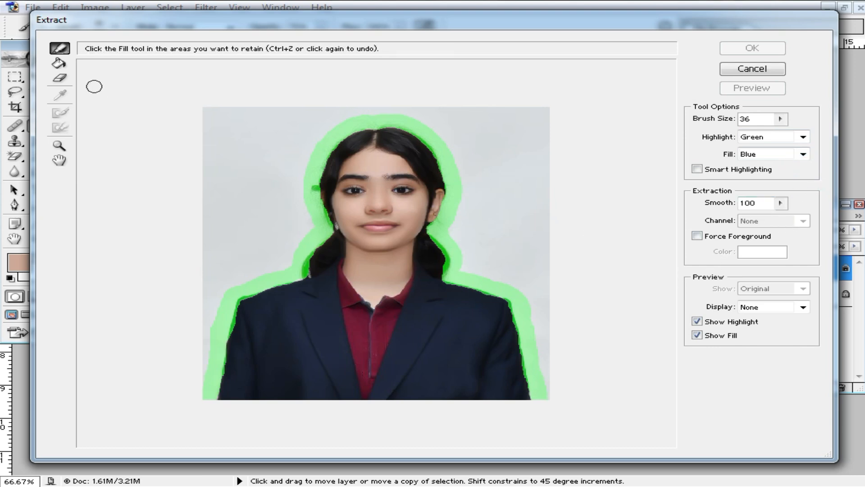
left_click(59, 63)
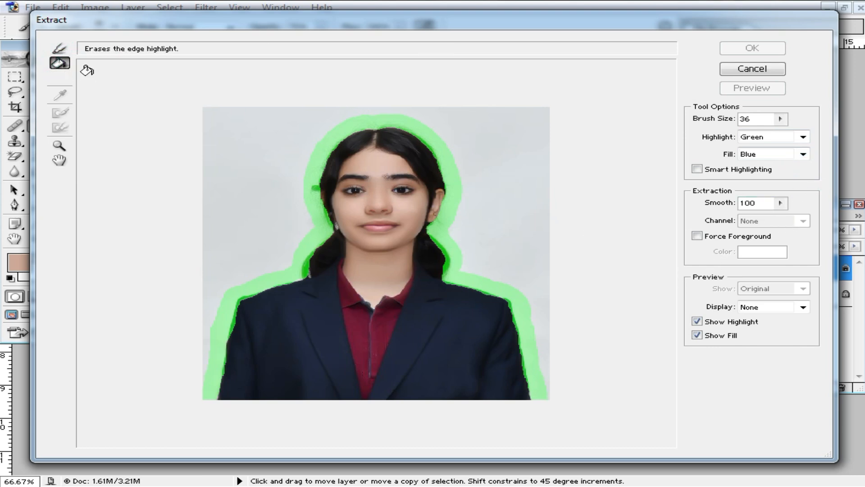
left_click(386, 199)
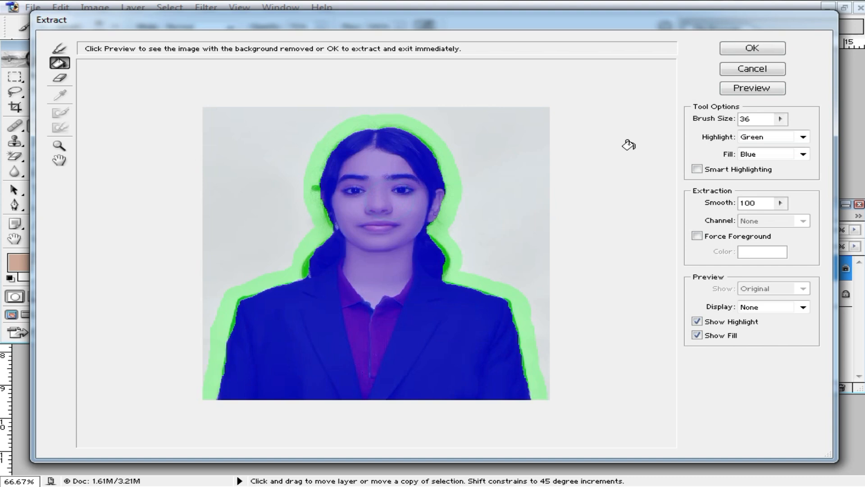
left_click(739, 45)
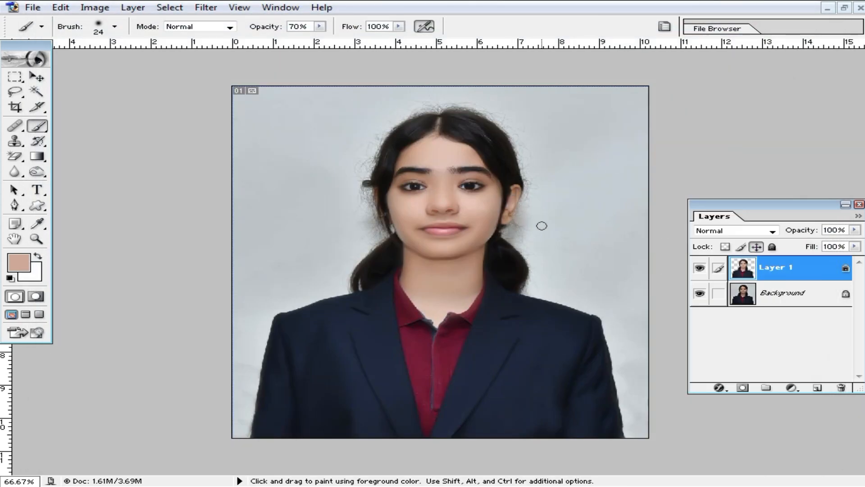
- Add a white Solid Color fill layer above the Background layer
left_click(520, 249, "ctrl")
left_click(699, 294)
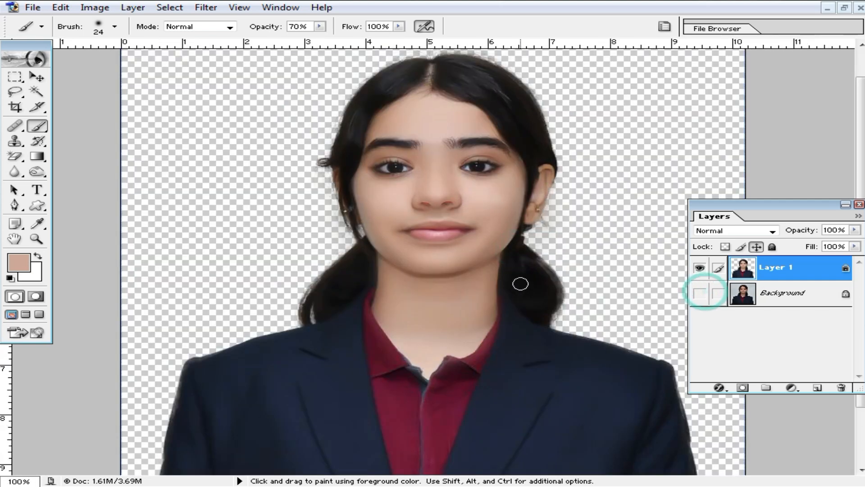
left_click(798, 295)
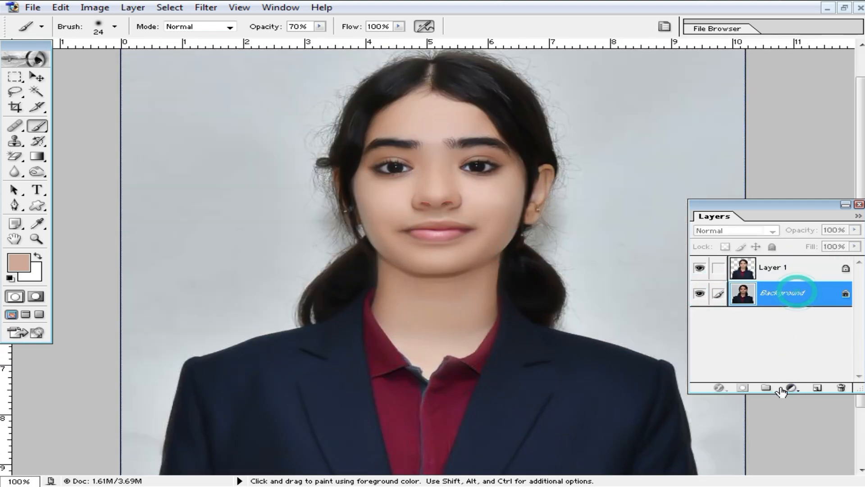
left_click(792, 387)
left_click(755, 164)
left_click(354, 213)
left_click(718, 203)
- Reset the default colours with white as foreground and switch to the Brush tool
key("d")
key("x")
key("b")
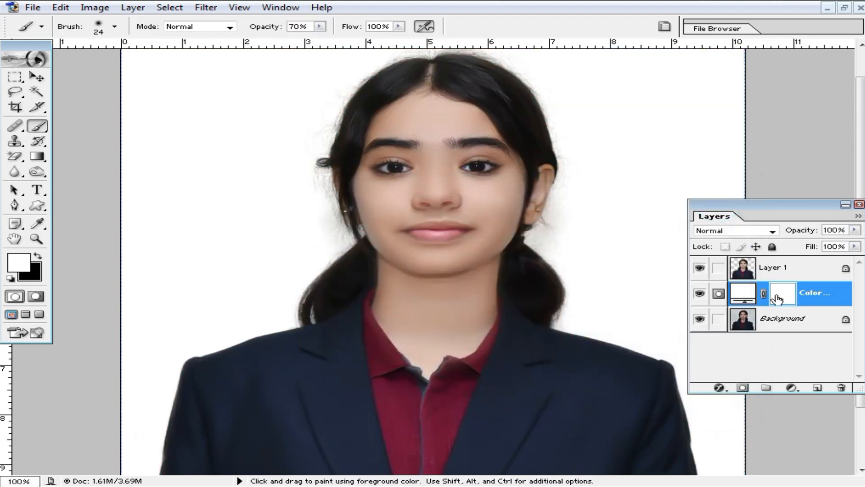
left_click(372, 204, "ctrl")
left_click(373, 204, "ctrl")
left_click_drag(421, 192, 370, 317)
left_click_drag(464, 124, 402, 250)
left_click(521, 172, "ctrl+alt")
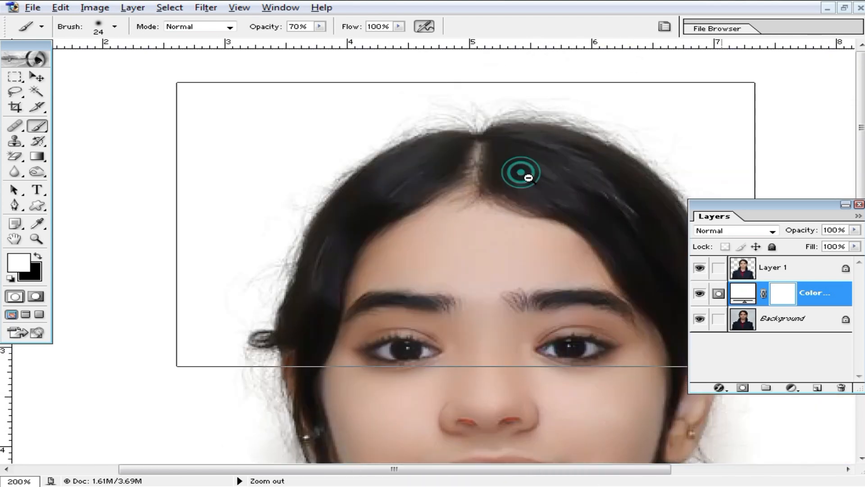
left_click(518, 171, "ctrl+alt")
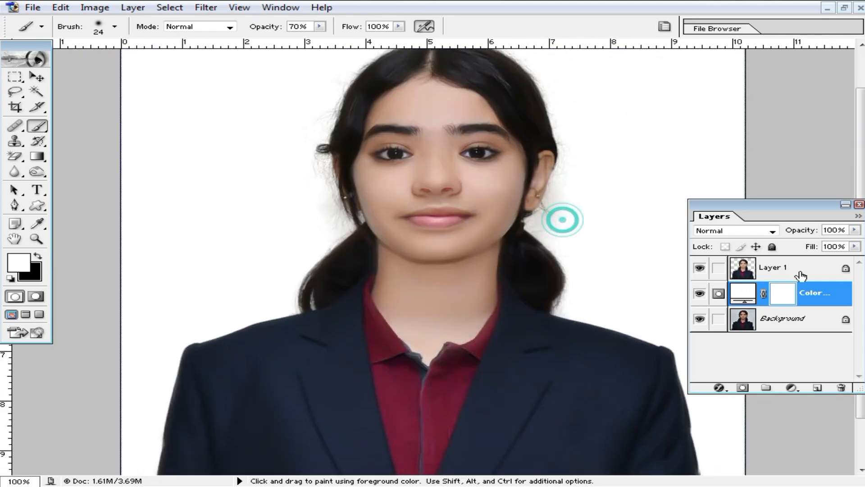
- Change the fill layer's colour to lavender CCCCFF and check the hair edge against it
double_click(739, 296)
left_click(548, 253)
left_click(507, 228)
left_click(454, 231)
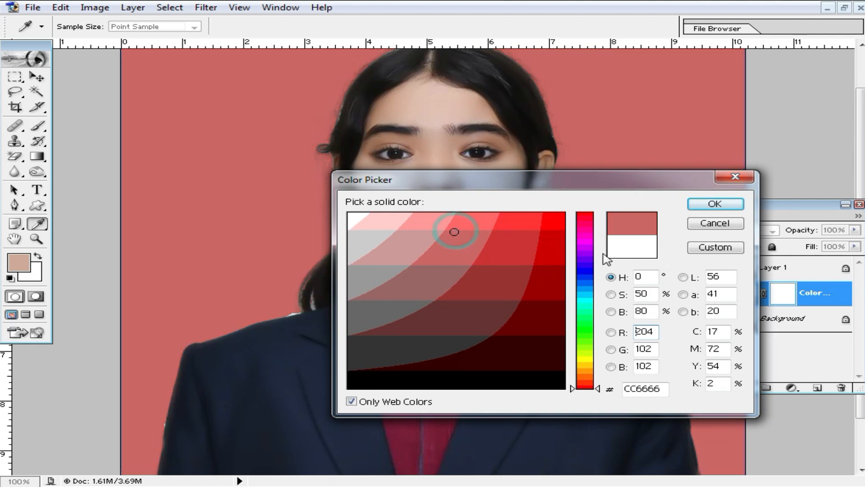
left_click(585, 251)
left_click(442, 223)
left_click(432, 216)
left_click(396, 218)
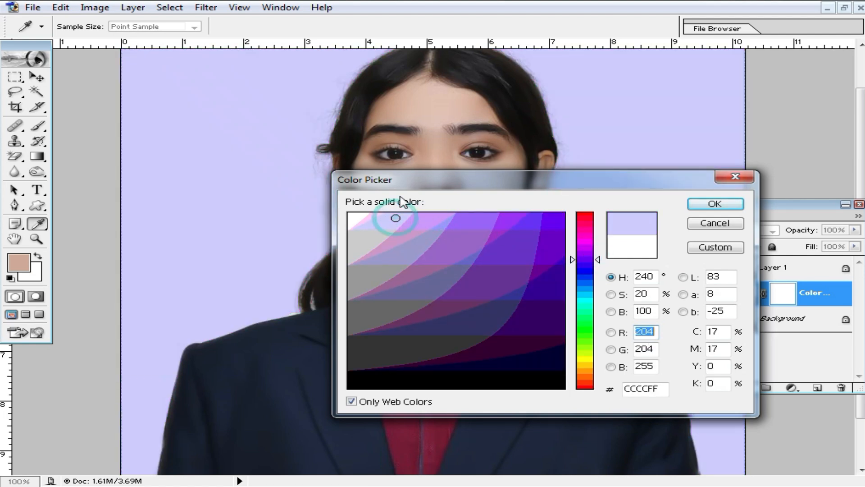
left_click(717, 205)
left_click(394, 201, "ctrl")
left_click(395, 201, "ctrl")
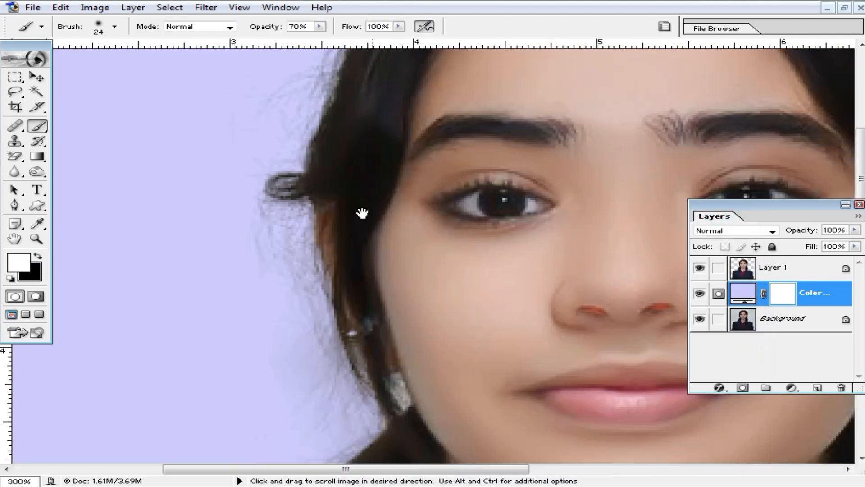
left_click(644, 151, "alt")
left_click(646, 151, "alt")
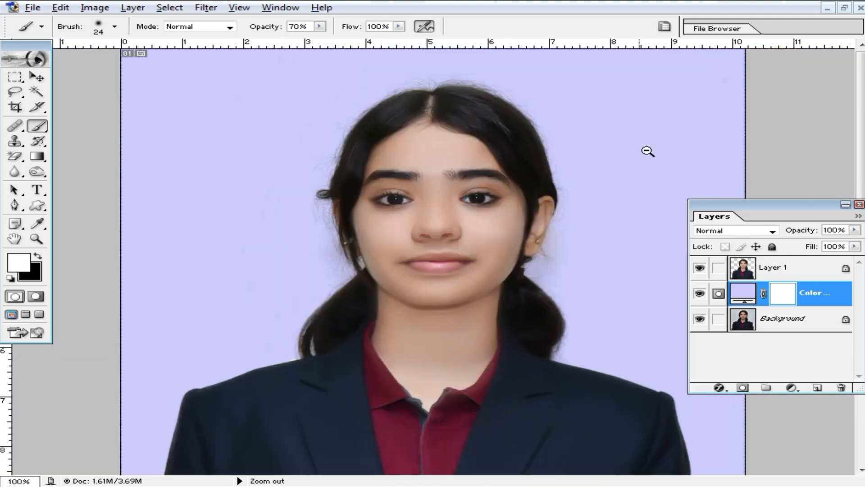
key("alt+space")
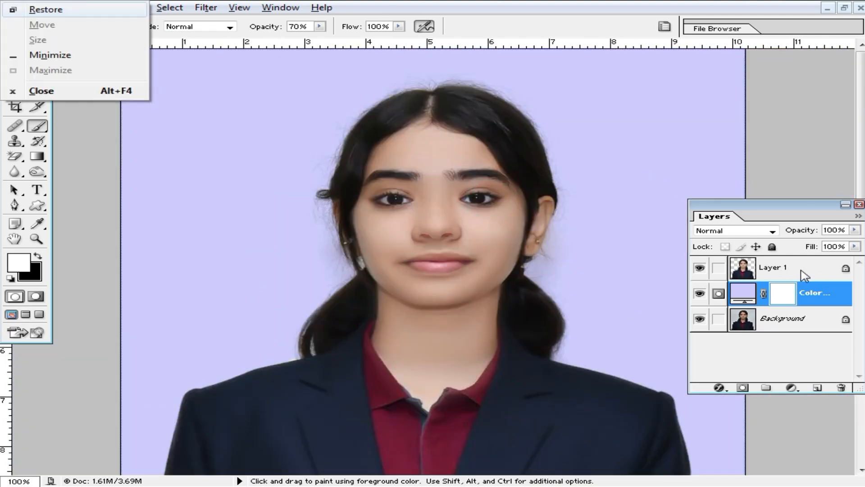
- Select Layer 1 and flatten the image with Ctrl+Shift+E
left_click(802, 270)
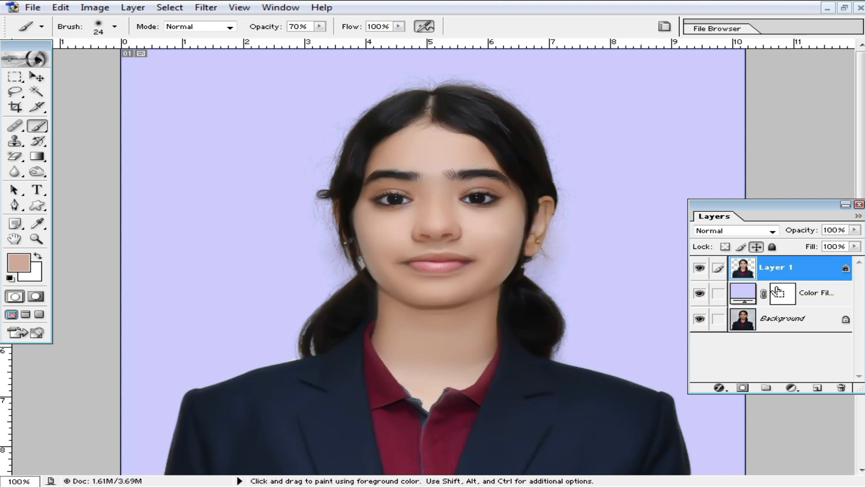
key("v")
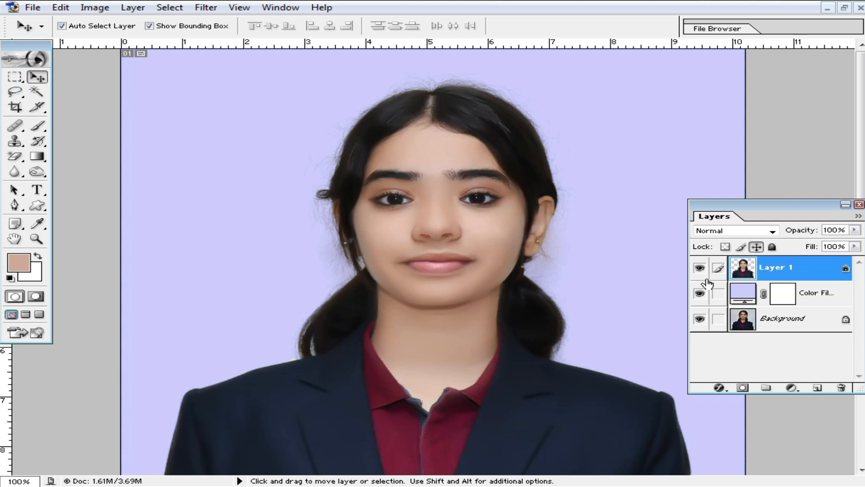
key("ctrl+shift+e")
left_click(456, 250, "ctrl+alt")
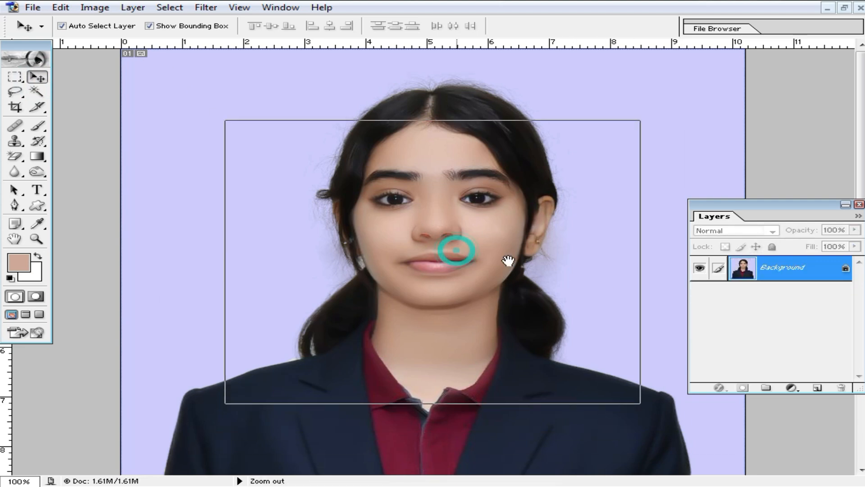
left_click(497, 245, "ctrl")
left_click(496, 245, "ctrl")
left_click(496, 245, "ctrl")
left_click(427, 212, "ctrl")
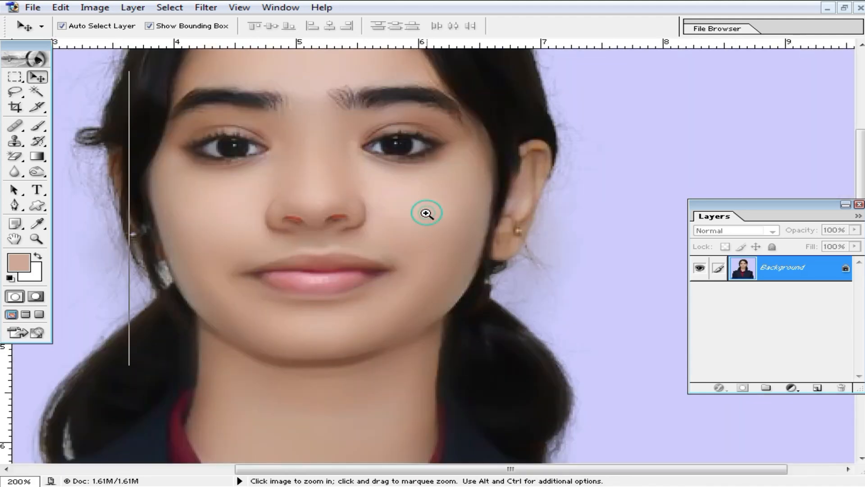
- Dismiss the locked-layer warning, fit the image, and drag the Levels white input to 232
left_click_drag(338, 230, 523, 238)
left_click(465, 234, "ctrl+alt")
left_click(467, 235, "ctrl+alt")
left_click(467, 235, "ctrl+alt")
left_click(467, 235, "ctrl+alt")
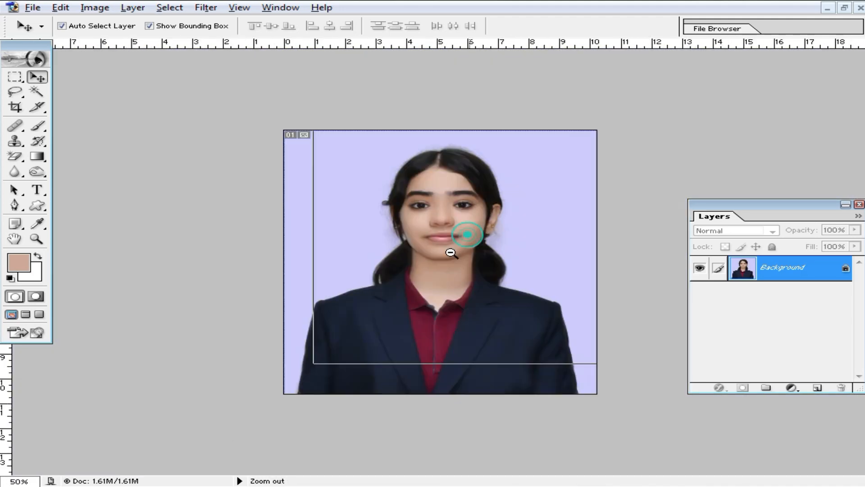
left_click(449, 236)
left_click(442, 188)
key("ctrl+0")
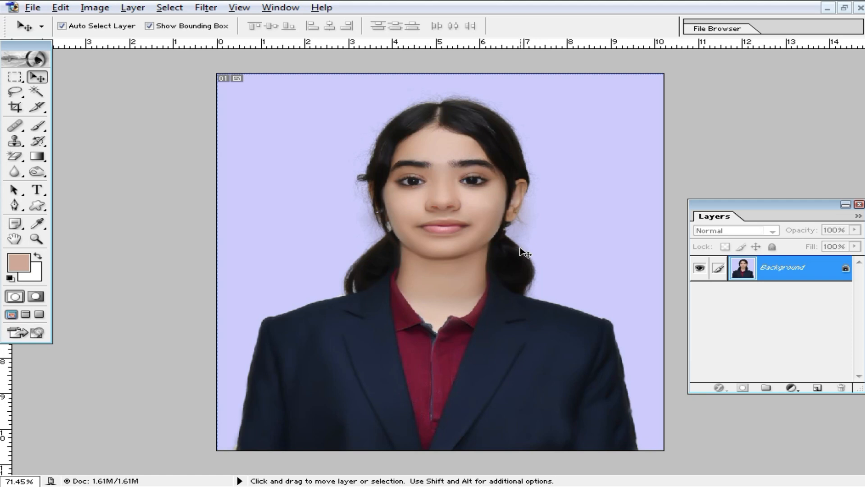
key("ctrl+l")
left_click_drag(741, 201, 716, 208)
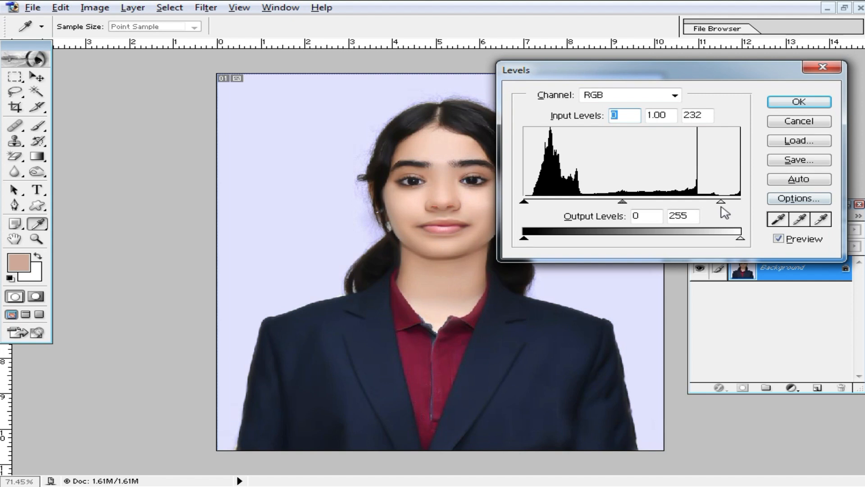
- Apply the Levels change, recolour the backdrop fill to blue 6666FF, and reselect Layer 1
left_click(807, 104)
left_click(446, 216, "ctrl")
left_click(446, 215, "ctrl")
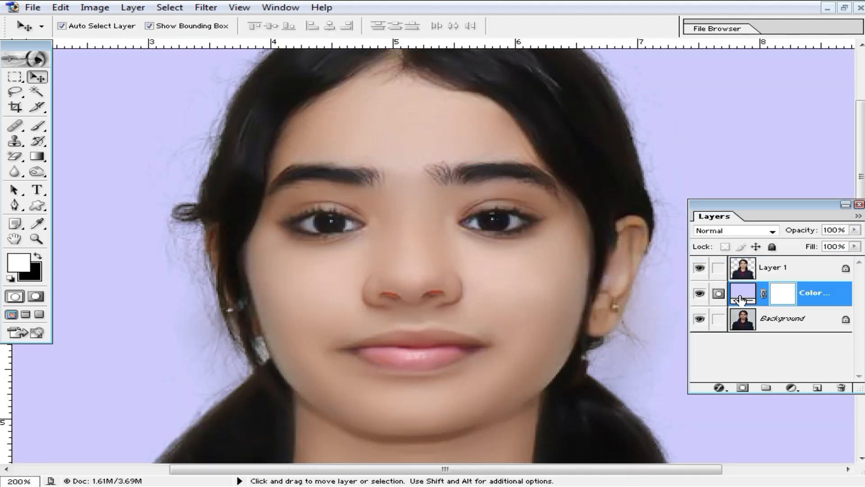
double_click(740, 294)
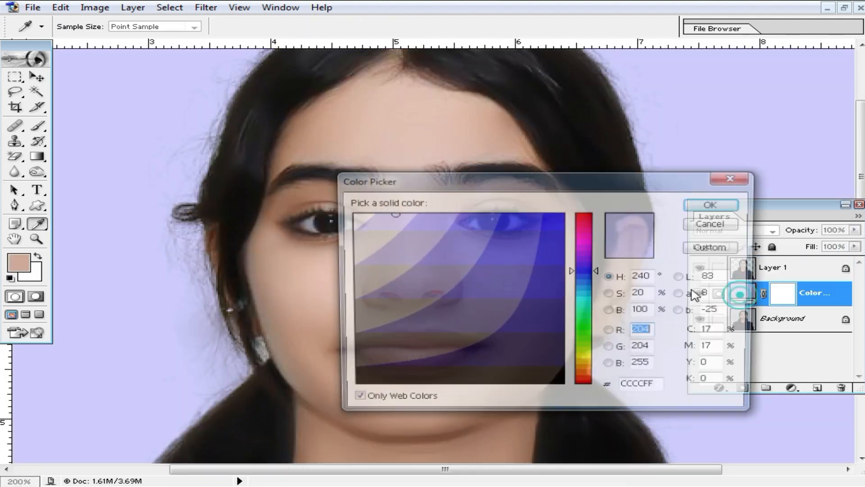
left_click(502, 222)
left_click(478, 224)
left_click(547, 224)
left_click(518, 222)
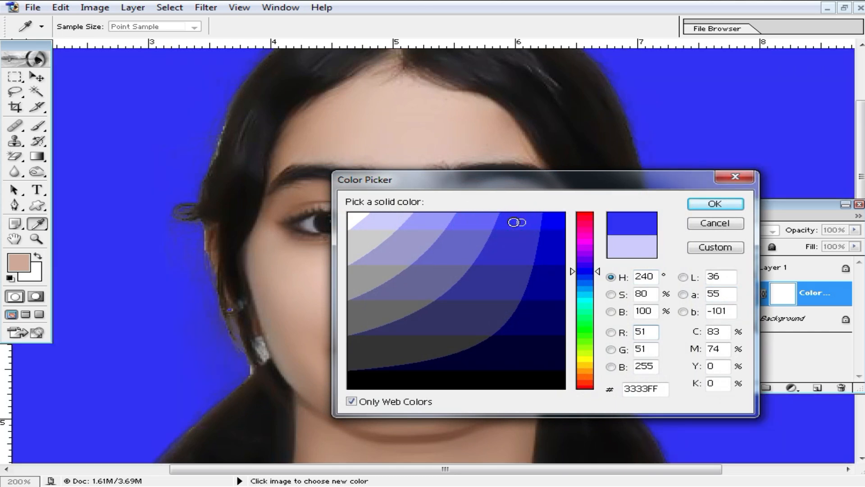
left_click(486, 222)
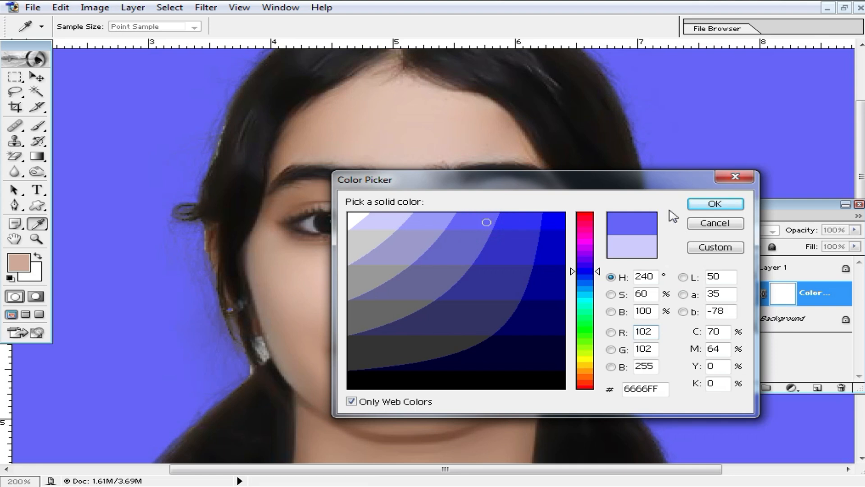
left_click(715, 204)
left_click(792, 269)
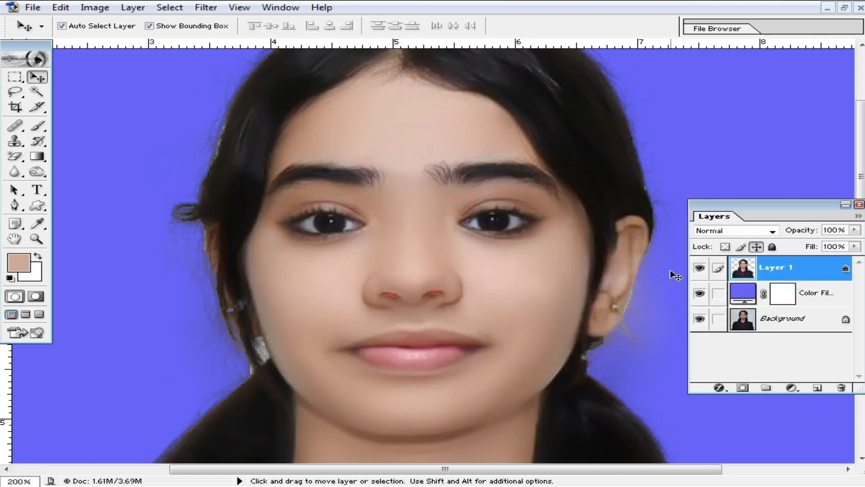
key("ctrl+l")
- Apply Levels with white input 227 and a slightly adjusted midtone gamma
left_click_drag(740, 202, 717, 203)
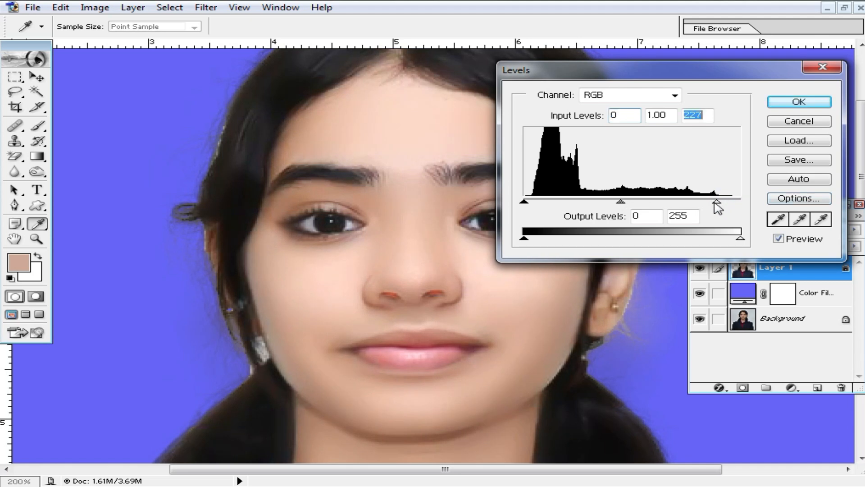
mouse_move(622, 205)
left_mouse_down()
mouse_move(607, 203)
mouse_move(616, 204)
left_mouse_up()
left_click(793, 104)
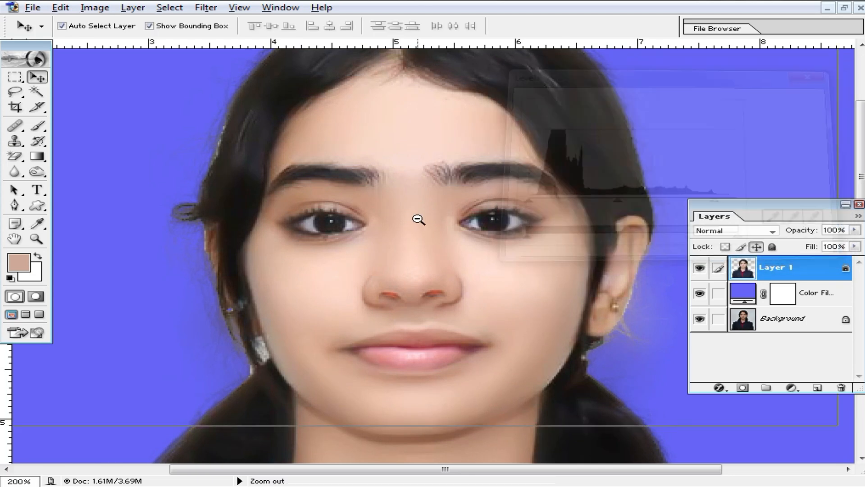
left_click(419, 218, "ctrl+alt")
left_click(467, 300, "ctrl+alt")
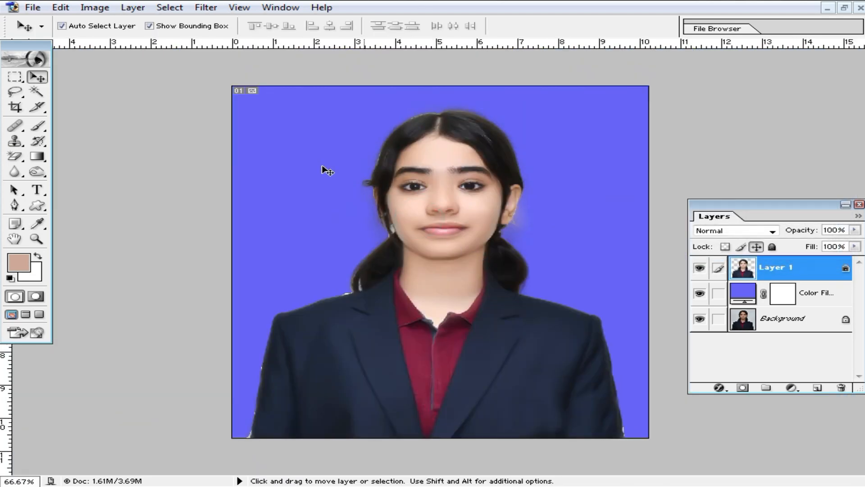
- Raise contrast to about +5 with Image > Adjustments > Brightness/Contrast
left_click(94, 8)
mouse_move(162, 44)
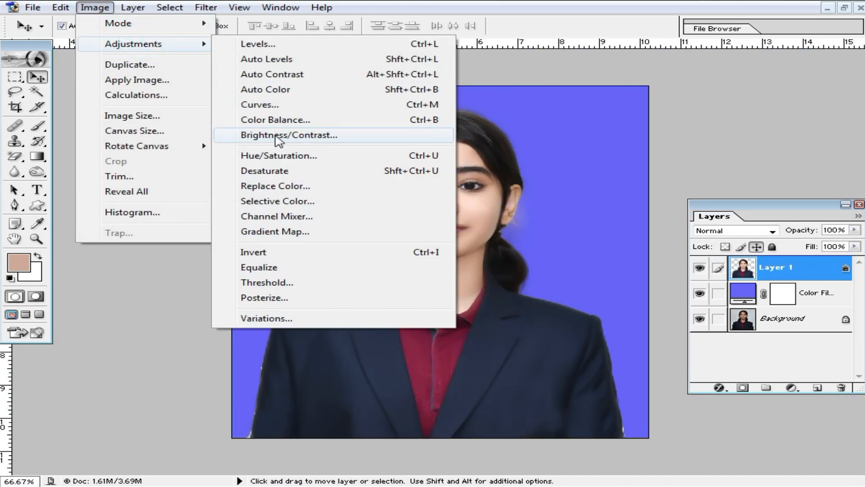
left_click(275, 135)
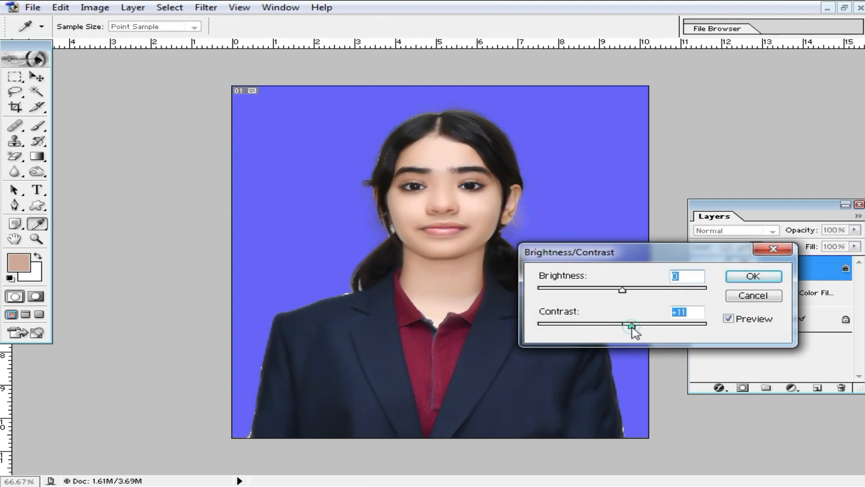
left_click_drag(631, 326, 632, 326)
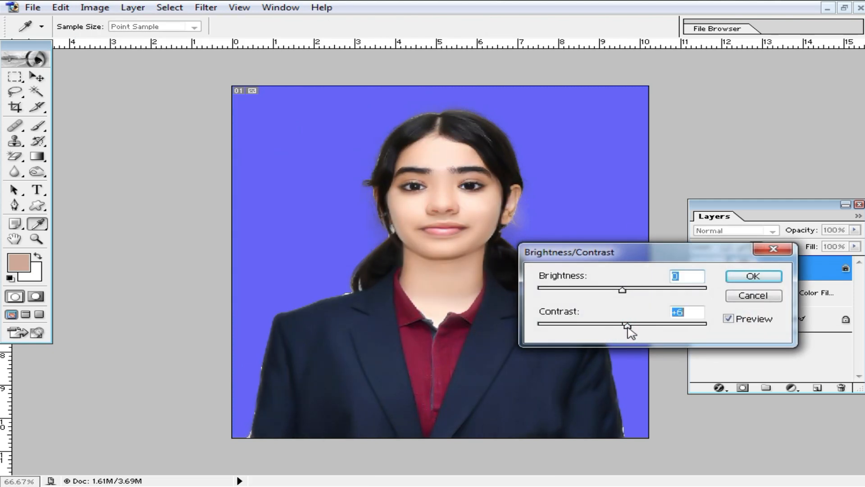
left_click(755, 277)
key("v")
left_click(467, 253, "ctrl")
left_click(446, 221, "ctrl+alt")
left_click(553, 245, "ctrl+alt")
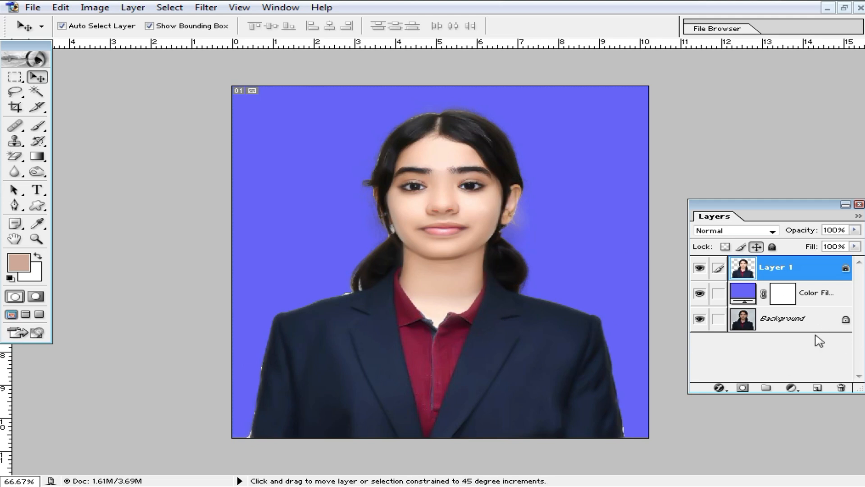
- Flatten the image and save it to the Desktop as JPEG '77' with default JPEG options
key("ctrl+shift+e")
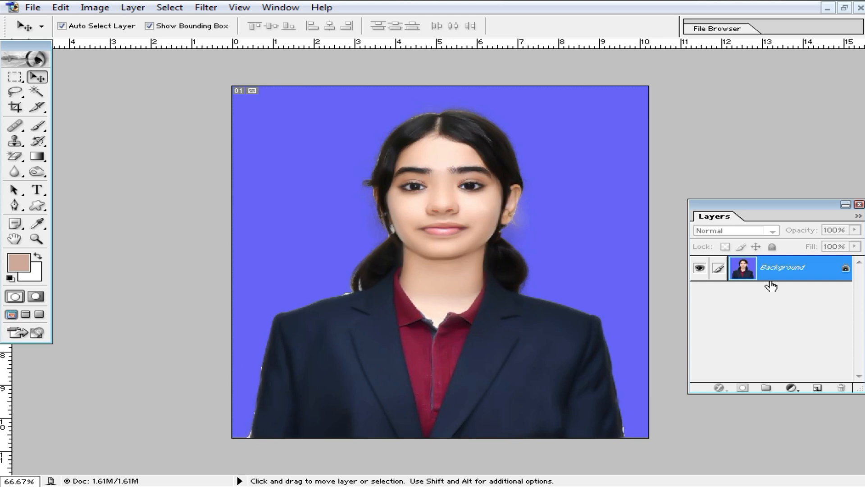
key("ctrl+shift+s")
type("77")
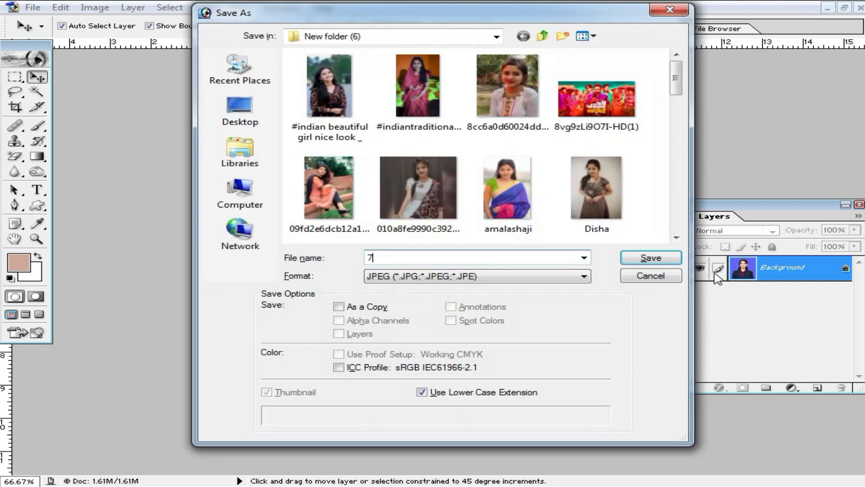
left_click(238, 120)
left_click(648, 259)
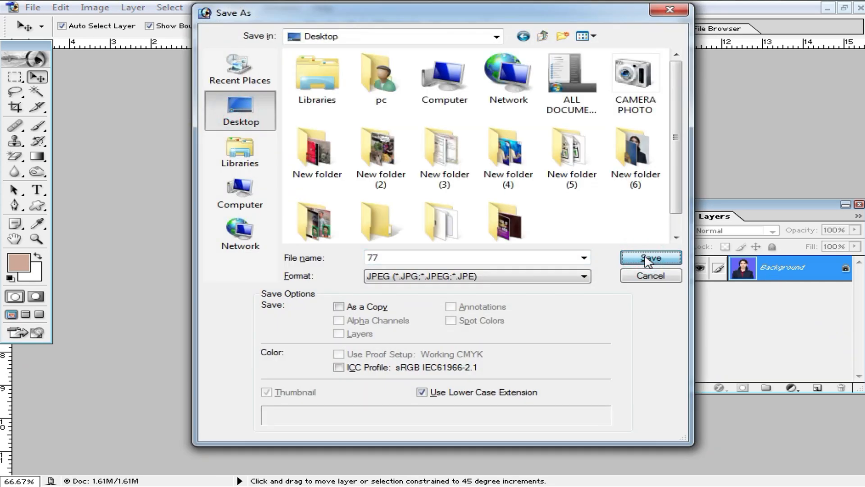
left_click(557, 149)
key("v")
left_click(845, 8)
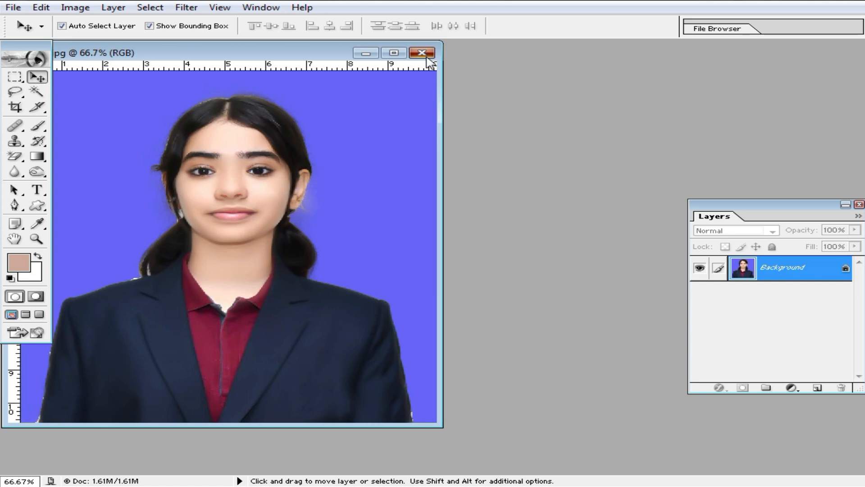
- Browse the installed plugin submenus in the Filter menu, then close the 77.jpg document
left_click_drag(233, 56, 360, 74)
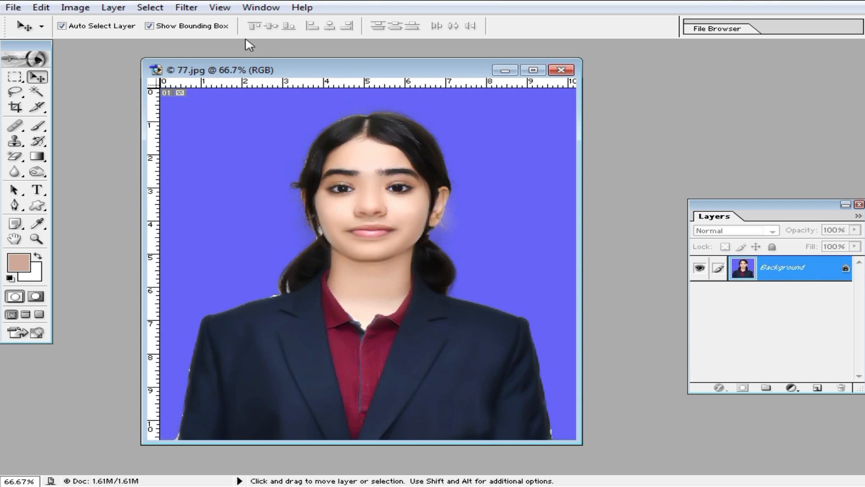
left_click(186, 13)
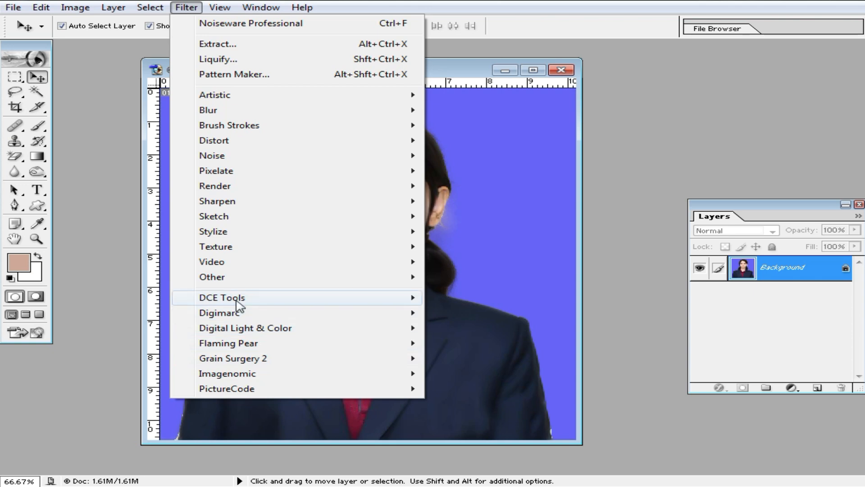
mouse_move(237, 302)
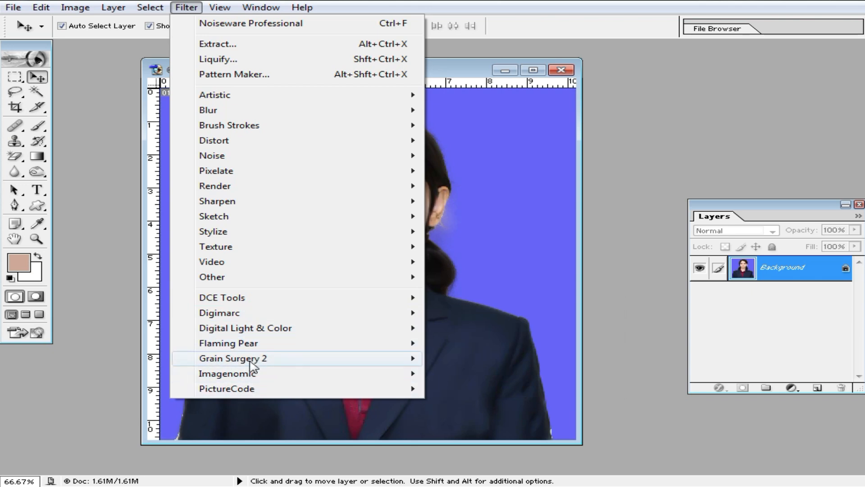
mouse_move(254, 360)
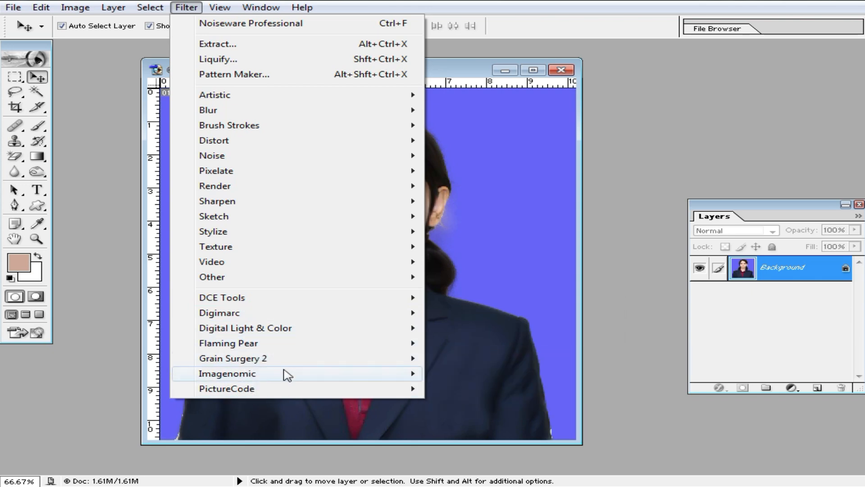
mouse_move(260, 388)
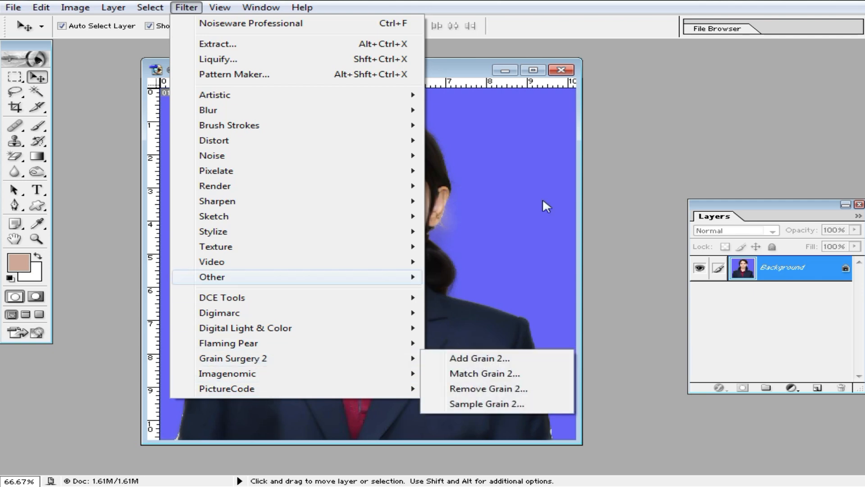
left_click(561, 70)
left_click(561, 69)
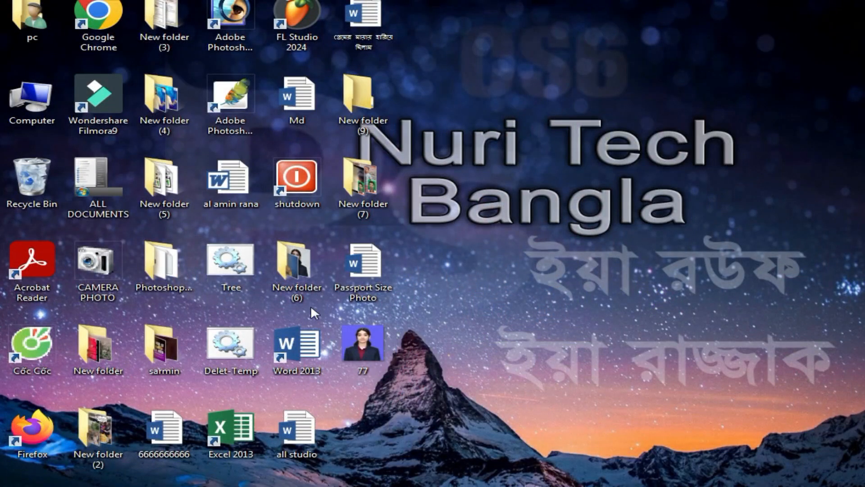
- Go to CAMERA PHOTO > Photoshop lugin > Noiseware and copy all 19 plugin files
double_click(102, 266)
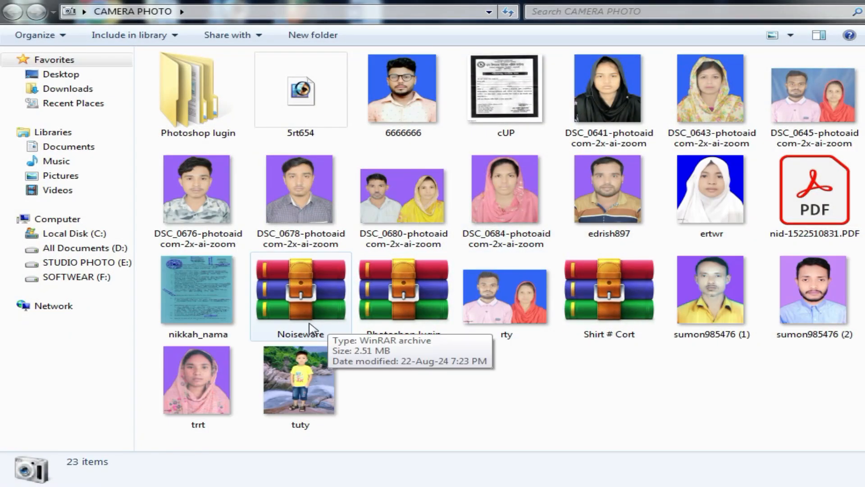
double_click(188, 106)
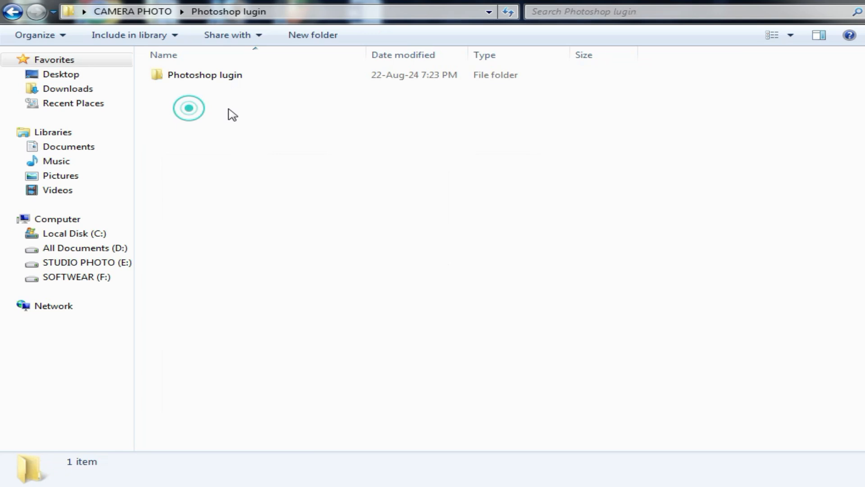
double_click(202, 75)
double_click(194, 75)
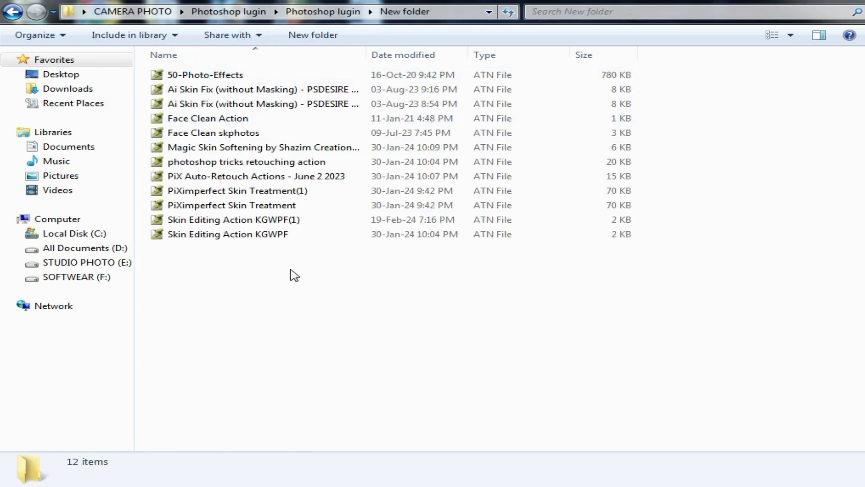
key("BackSpace")
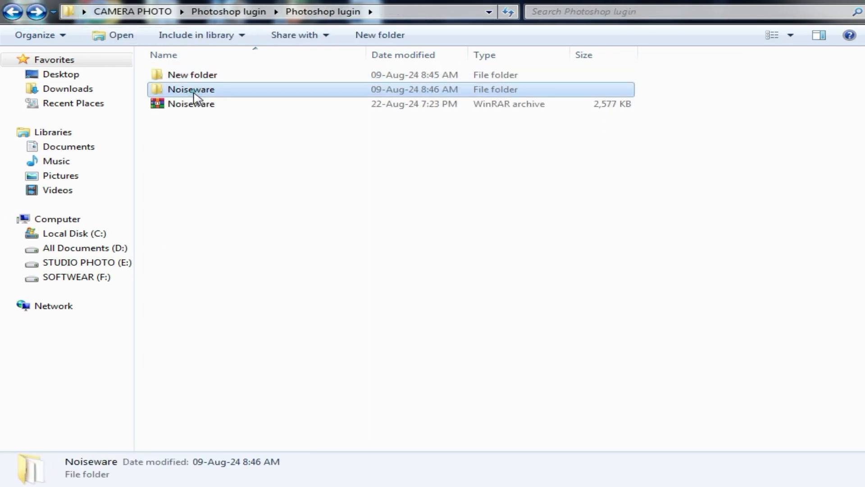
double_click(197, 89)
left_click_drag(325, 386, 186, 84)
right_click(200, 100)
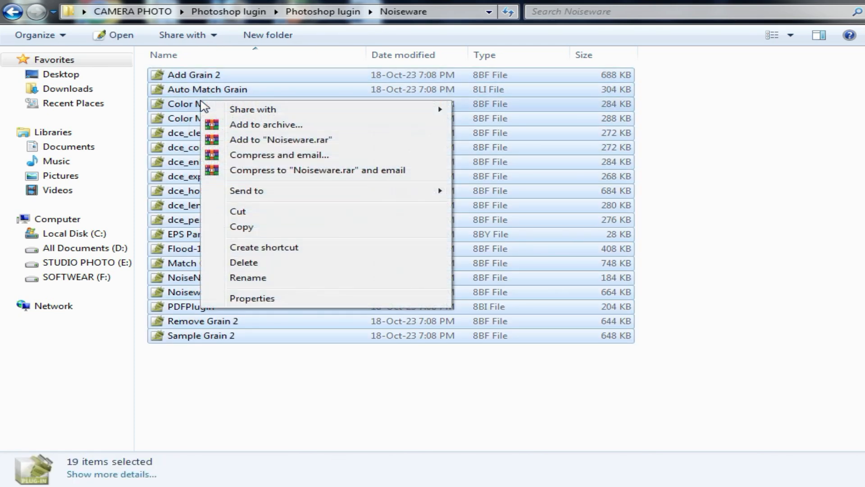
left_click(244, 225)
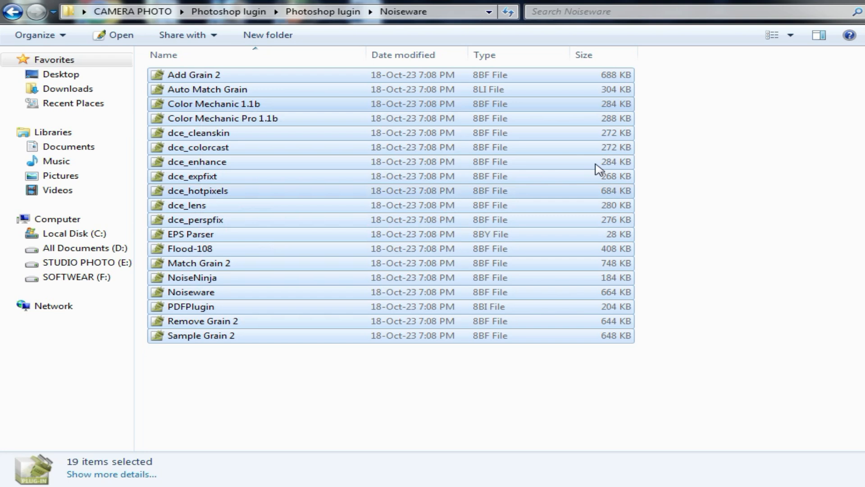
- Navigate to C:\Program Files (x86)\Adobe\Photoshop 7.0\Required
left_click(66, 234)
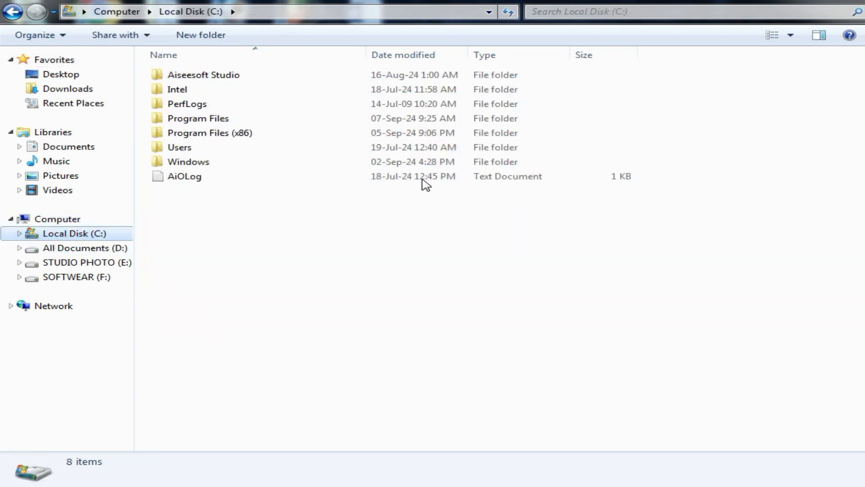
double_click(205, 118)
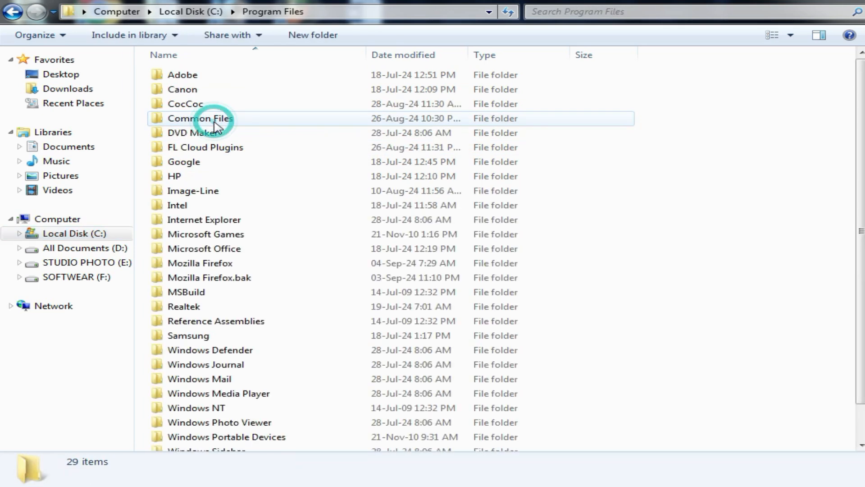
double_click(196, 76)
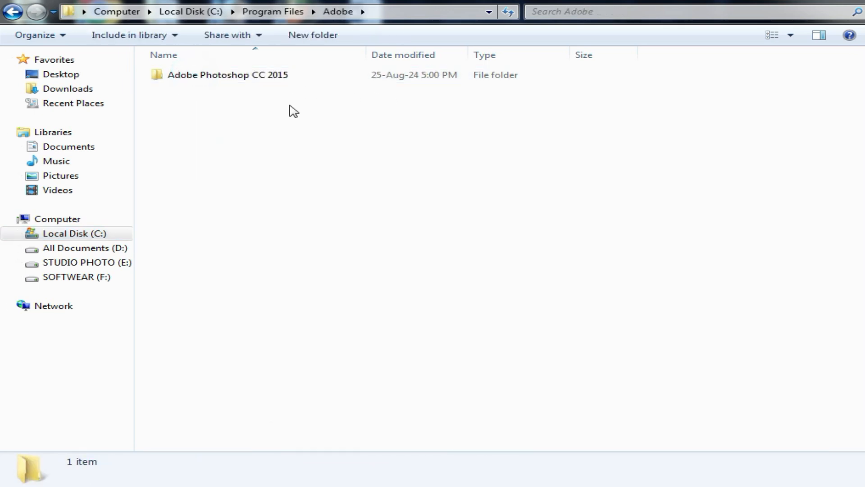
key("BackSpace")
key("BackSpace")
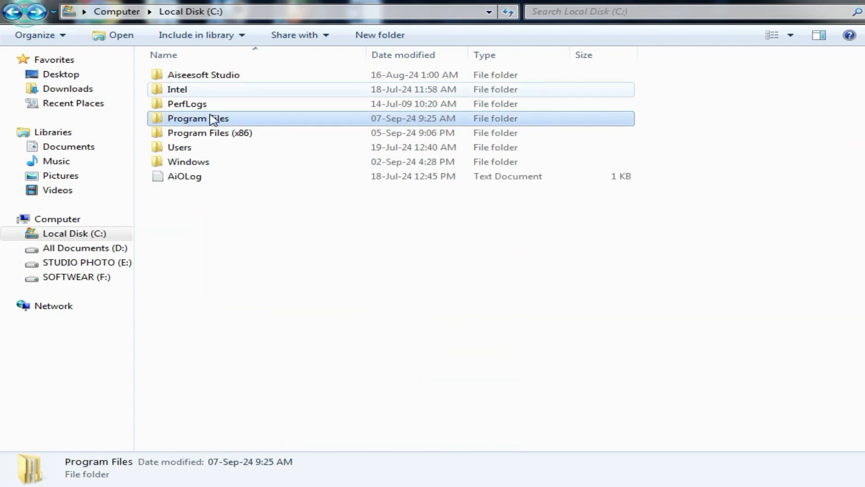
double_click(203, 133)
left_click(182, 77)
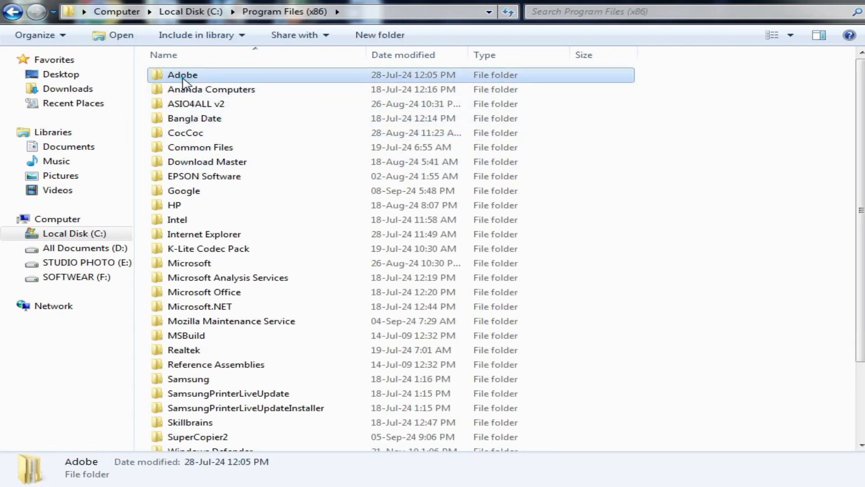
double_click(182, 77)
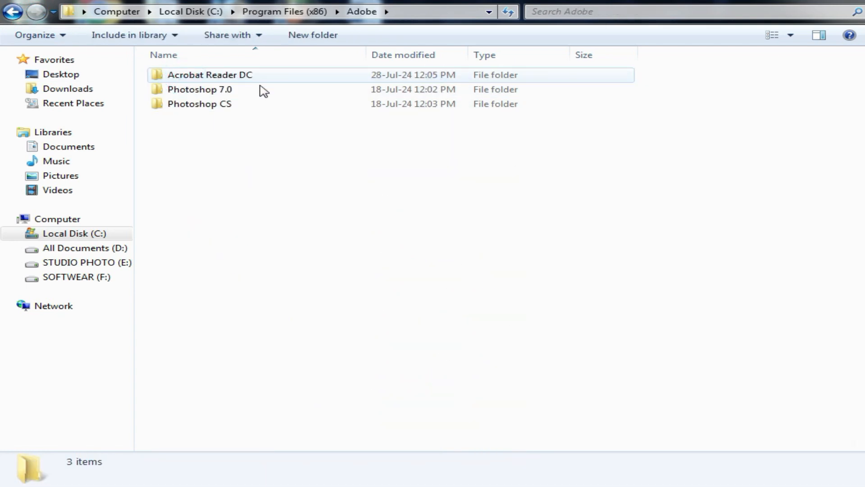
double_click(203, 92)
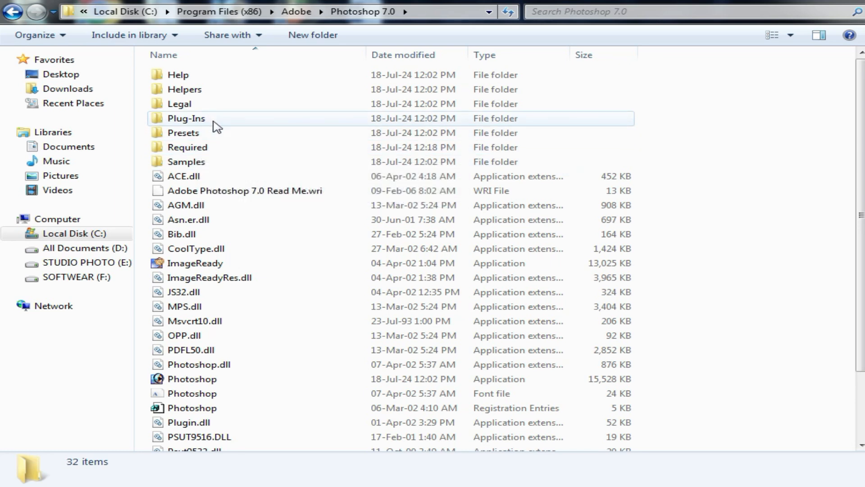
left_click(205, 152)
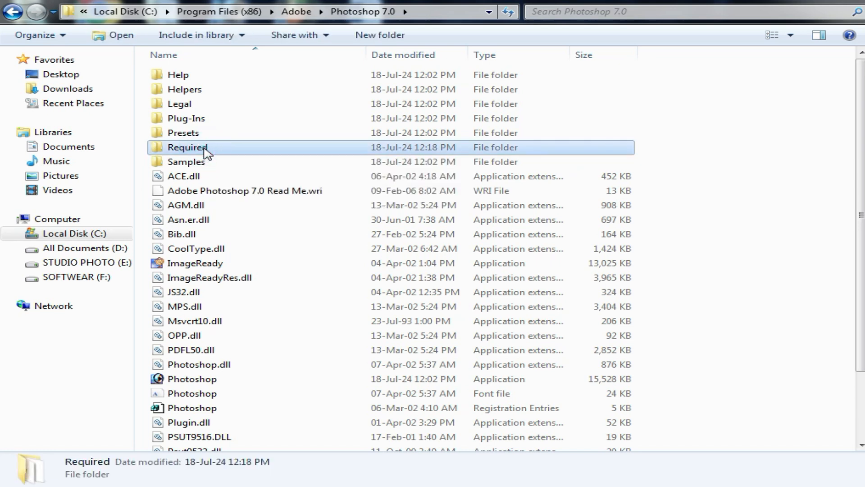
double_click(205, 152)
- Open the Required folder's context menu, dismiss it without pasting, and close Explorer
right_click(704, 202)
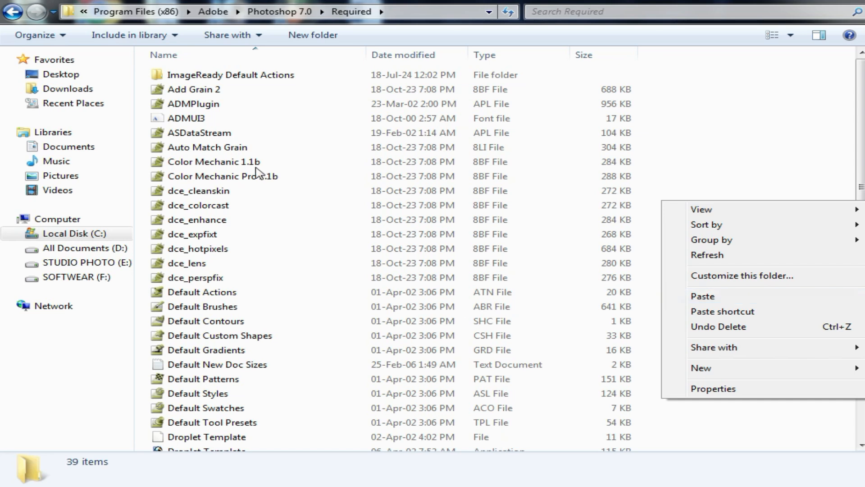
left_click(768, 118)
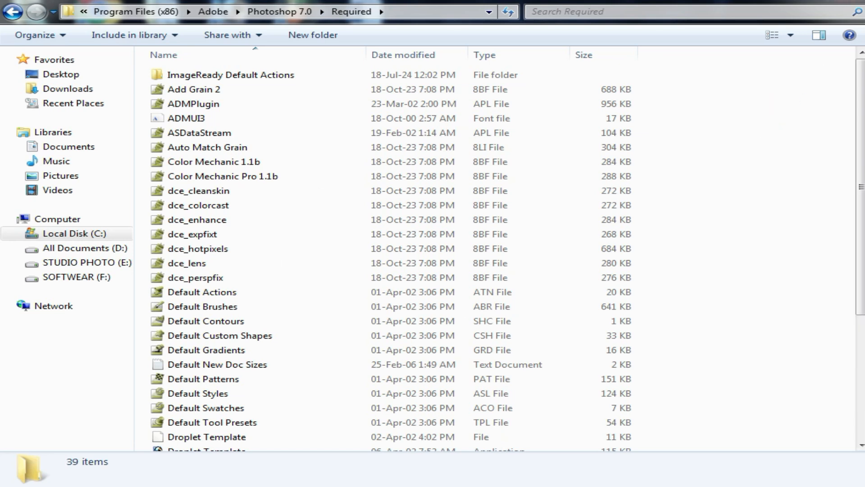
left_click(845, 2)
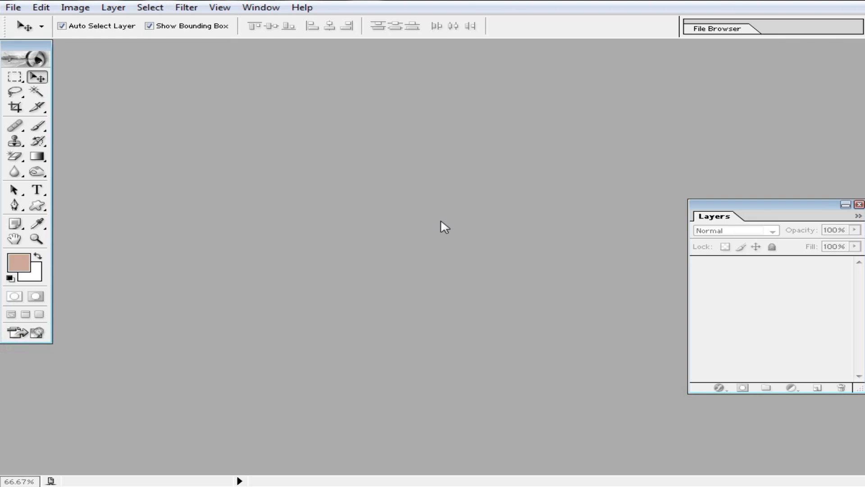
- Open the 77 portrait from the Desktop and maximize its document window
key("ctrl+o")
scroll(485, 248, "down", 2)
left_click(387, 257)
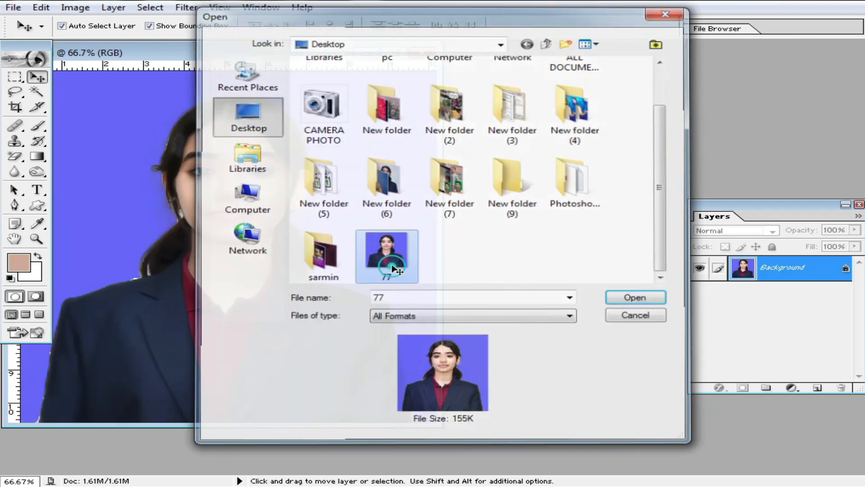
double_click(286, 53)
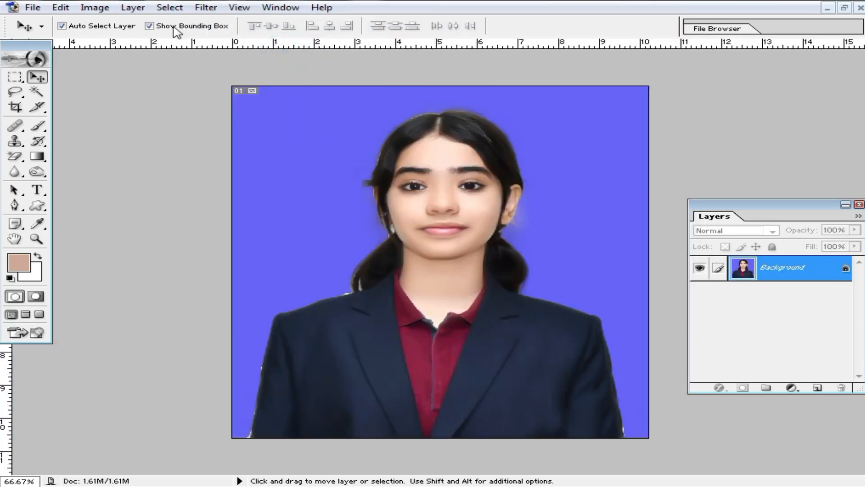